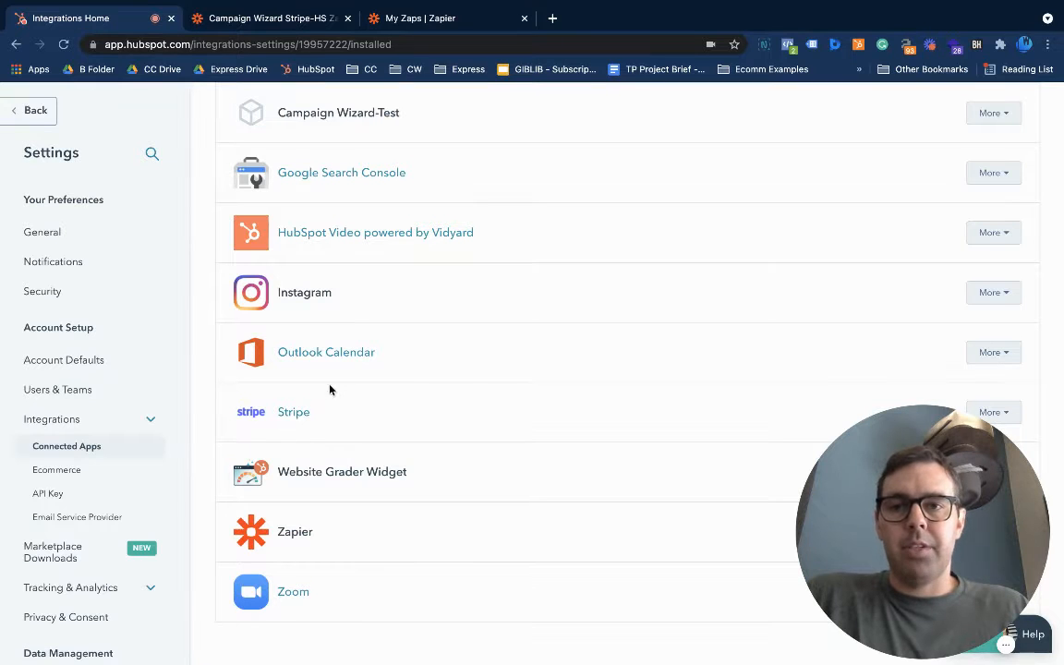
Open the connected Stripe app, check which objects more data can be synced for, and cancel the sync setup.
left_click(294, 412)
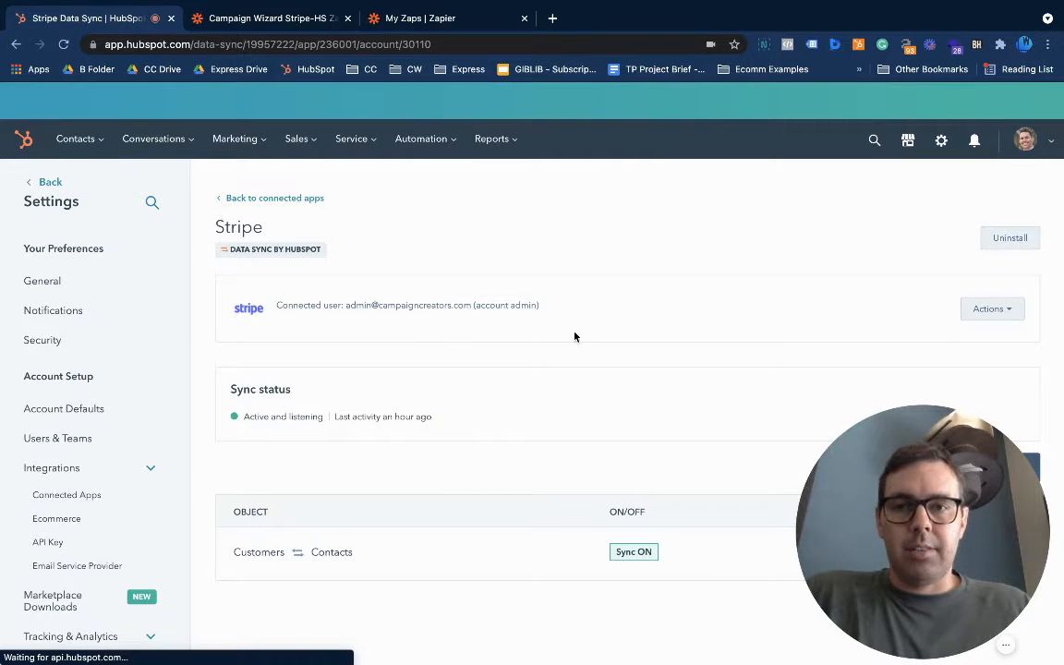
scroll(571, 539, "down", 1)
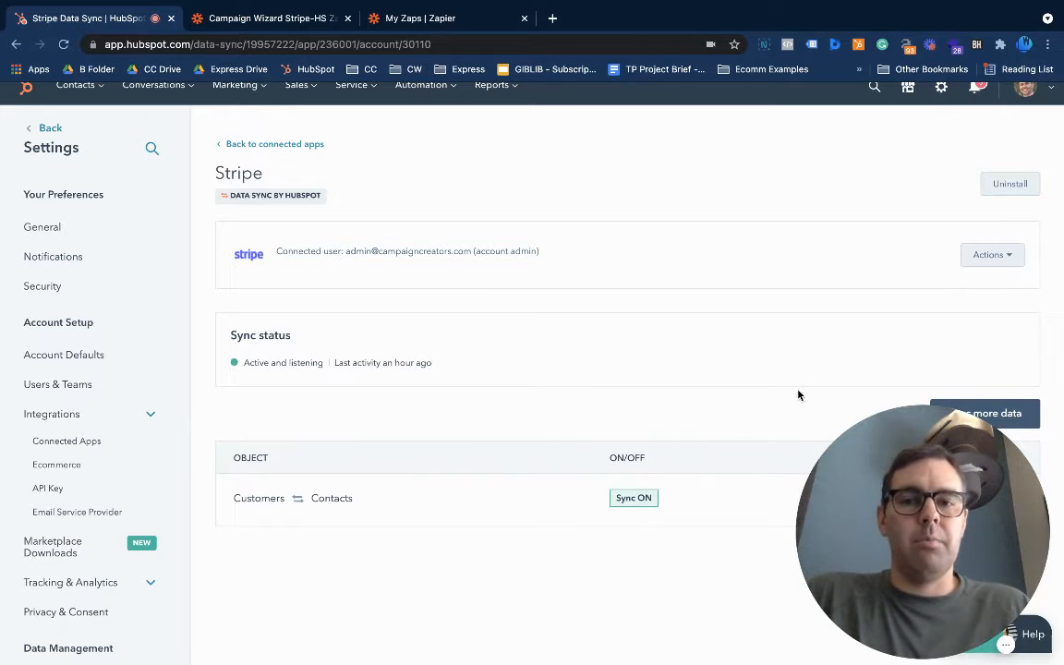
scroll(798, 394, "down", 1)
left_click(974, 397)
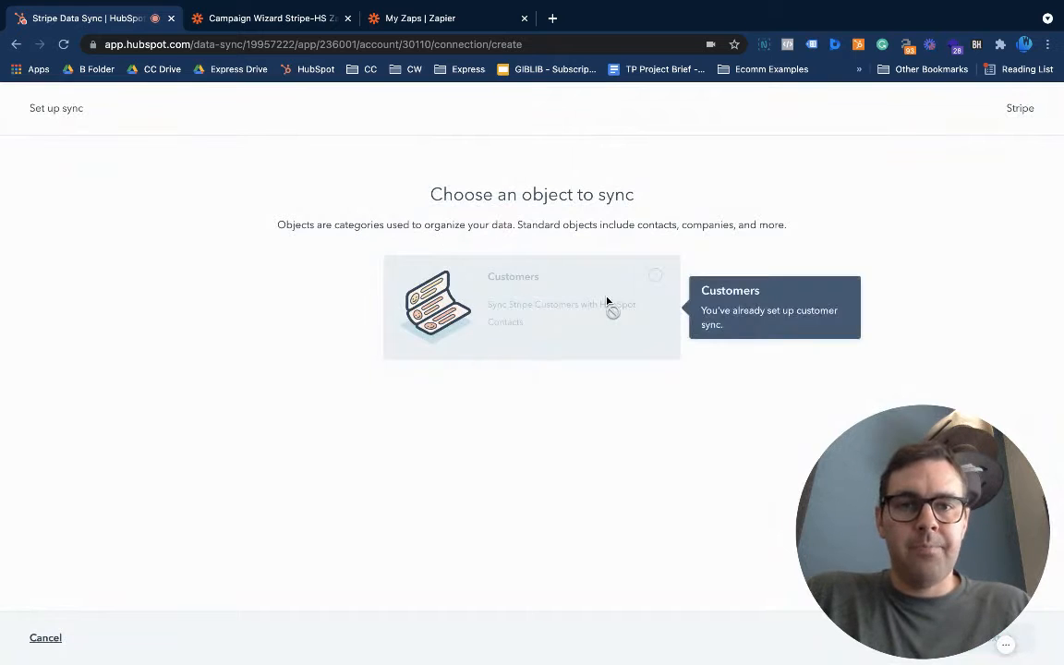
left_click(48, 642)
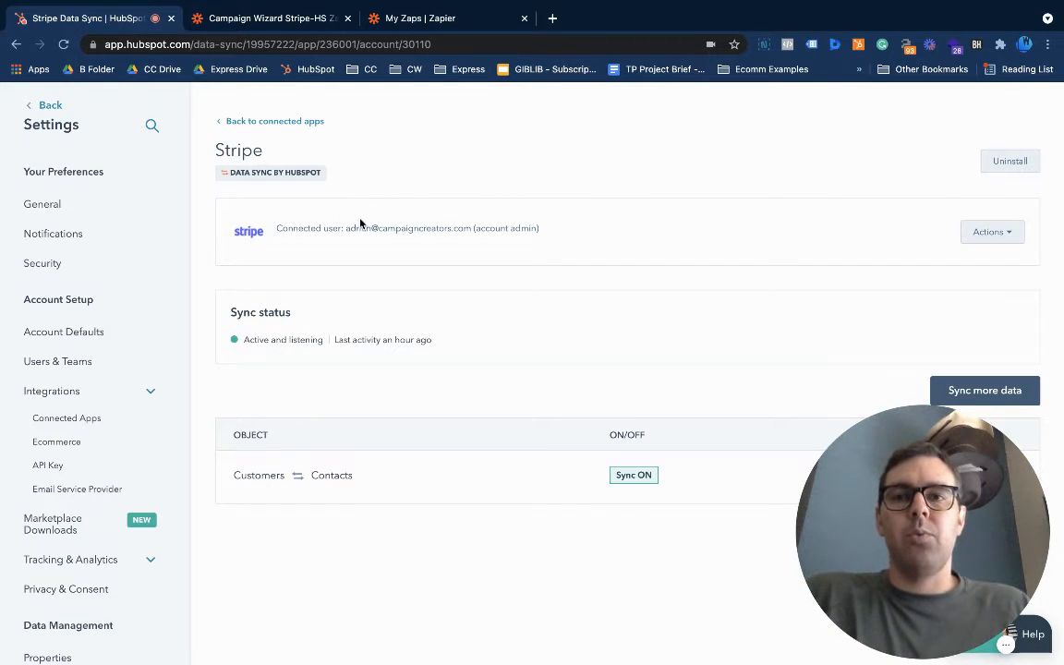
Switch to Zapier, view the Campaign Wizard Stripe-HS Zap, and start a new Zap from the template gallery.
left_click(265, 20)
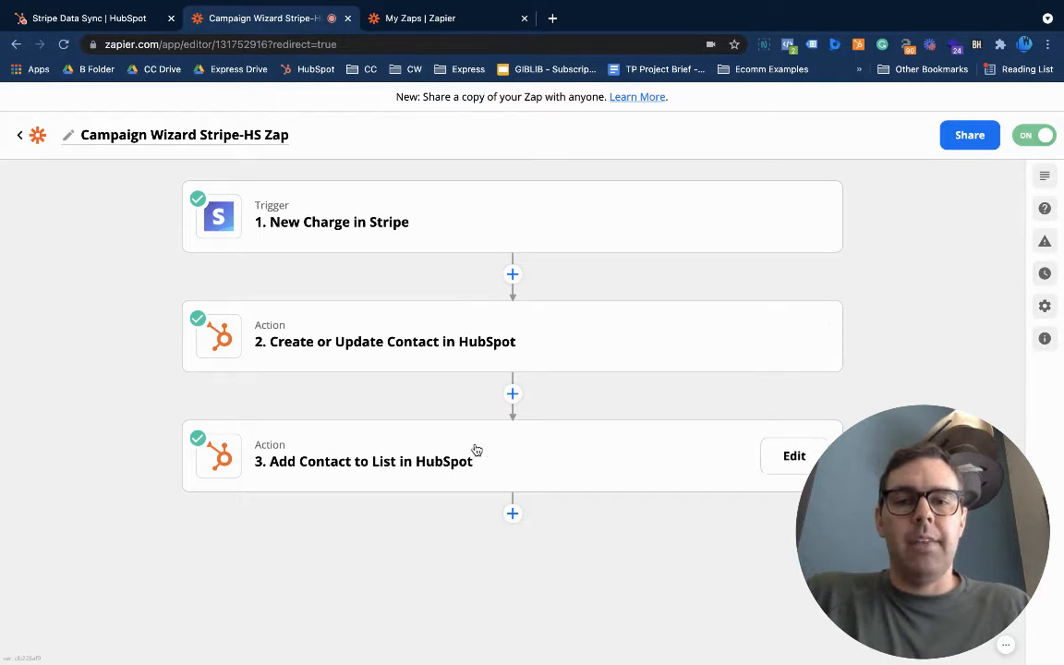
left_click(487, 23)
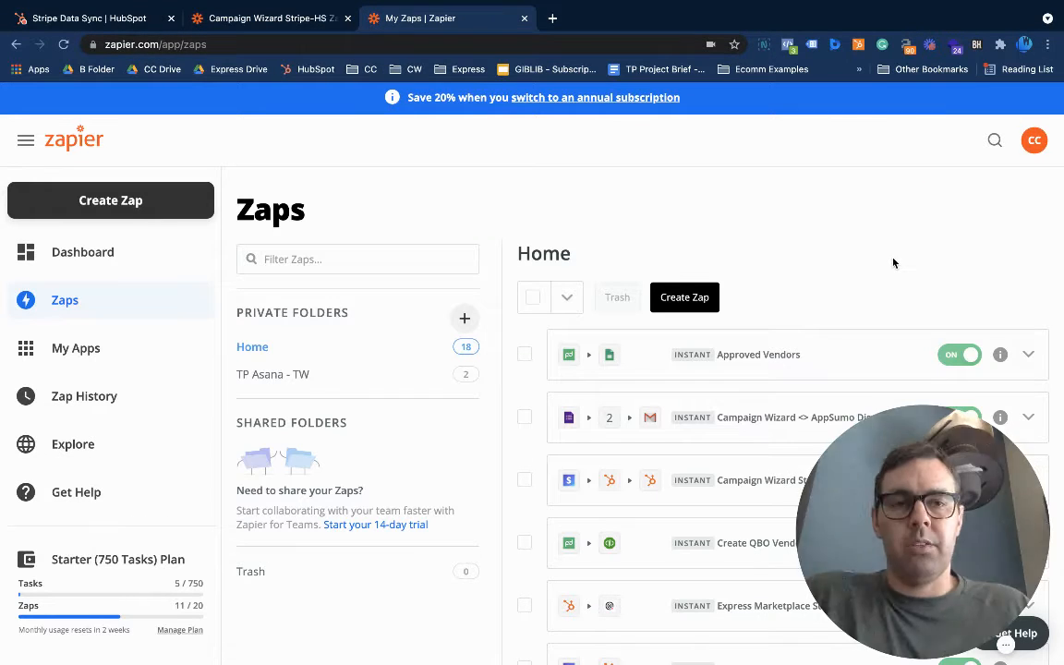
scroll(893, 263, "down", 2)
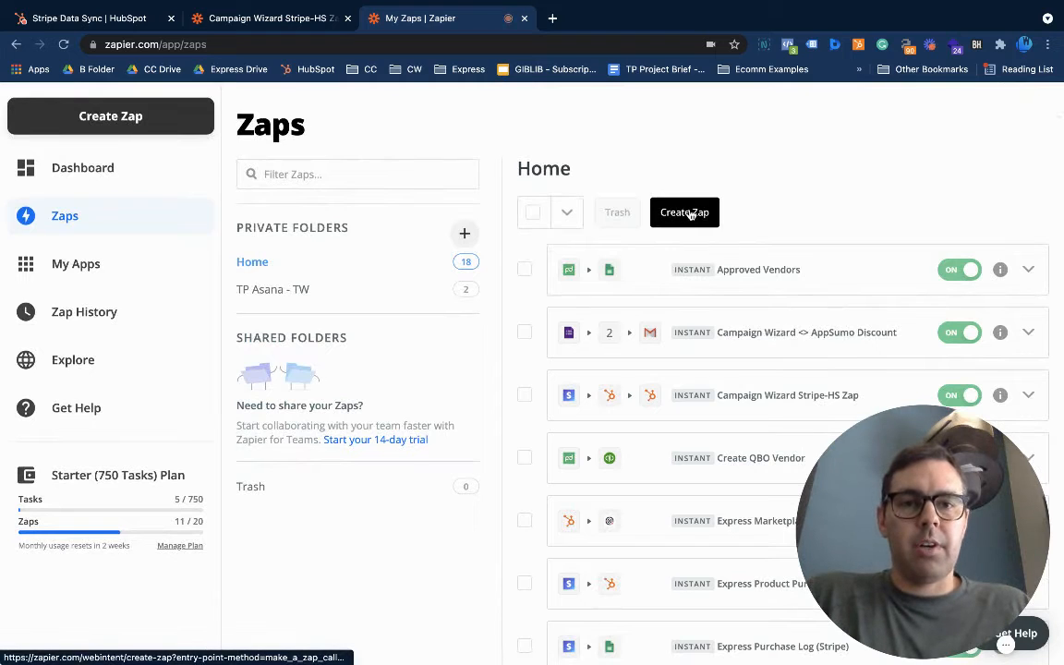
left_click(691, 213)
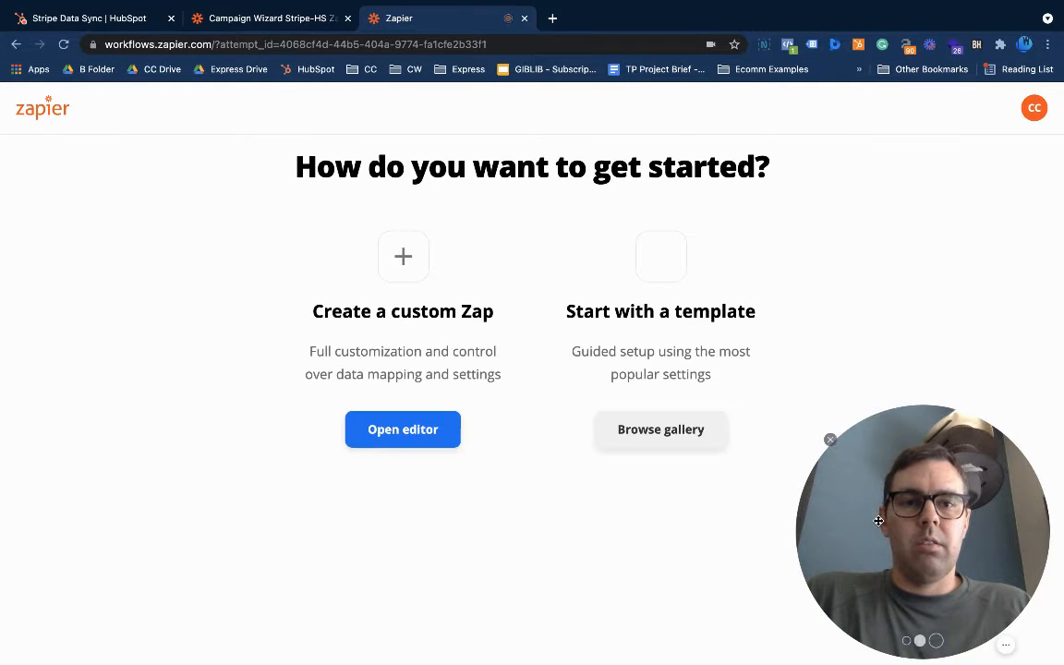
left_click(686, 427)
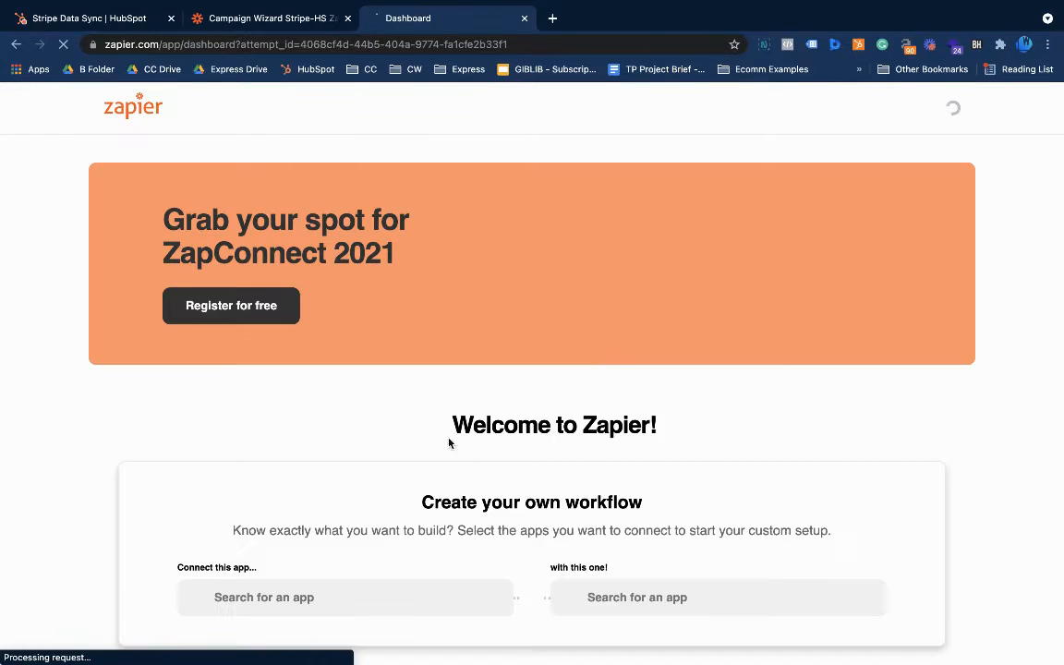
Choose Stripe as the first app to connect in the custom workflow.
scroll(403, 425, "down", 3)
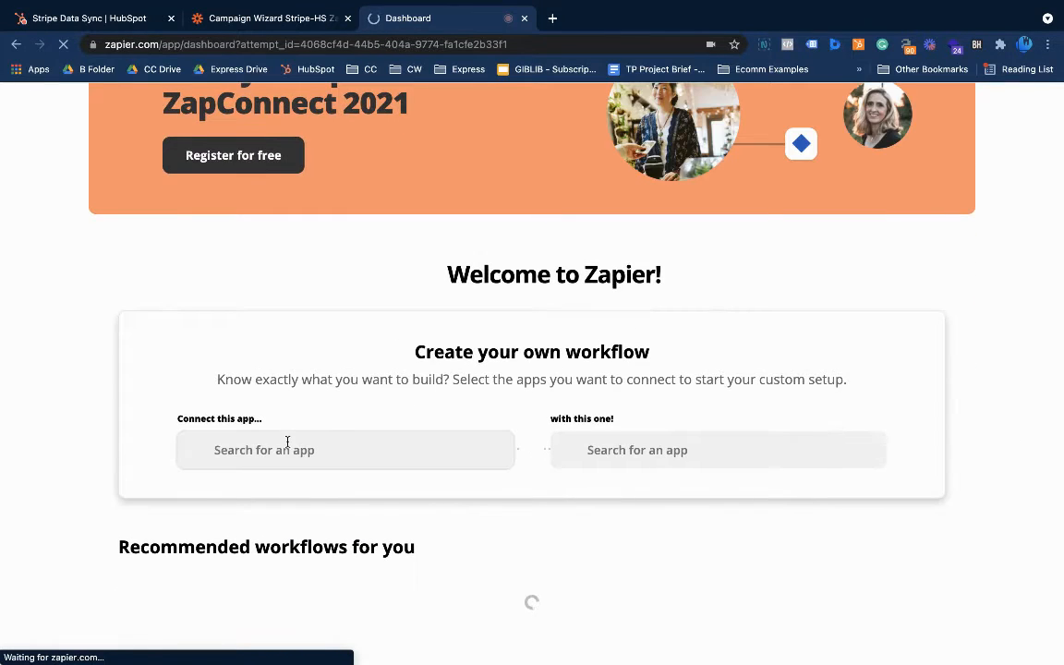
left_click(400, 442)
type("stripe")
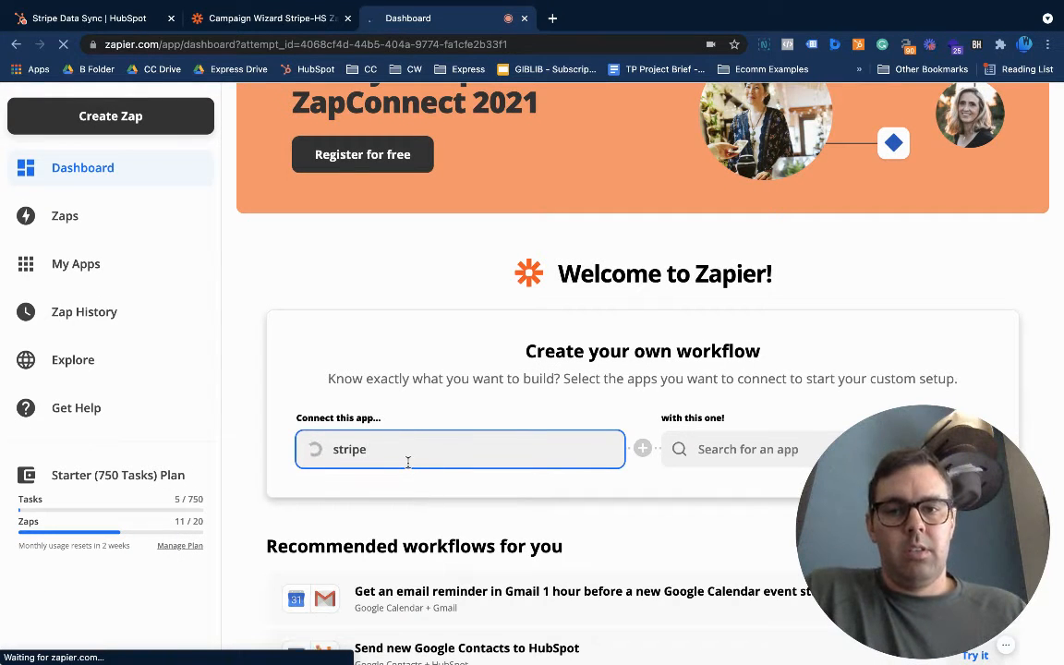
left_click(387, 497)
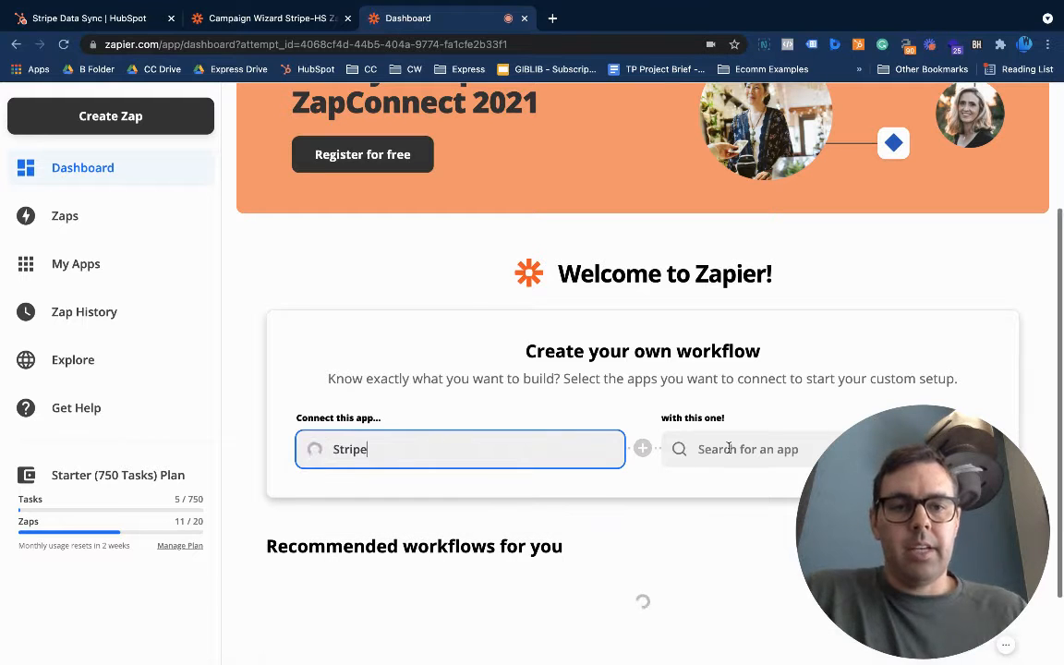
Choose HubSpot as the second app to connect with Stripe.
left_click(729, 448)
type("hubspo")
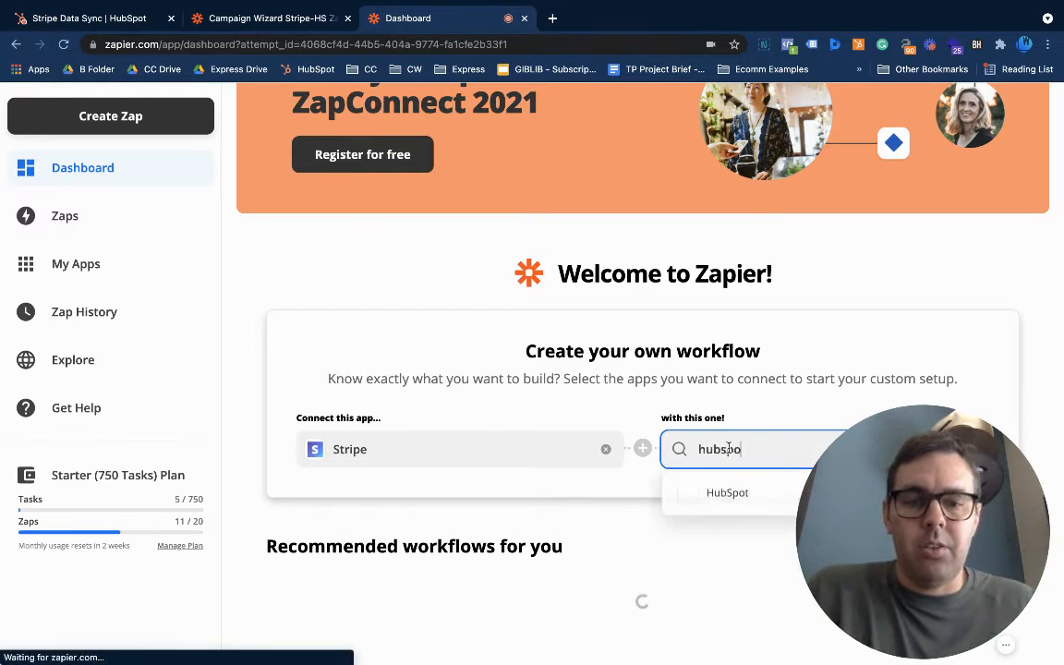
type("t")
left_click(741, 493)
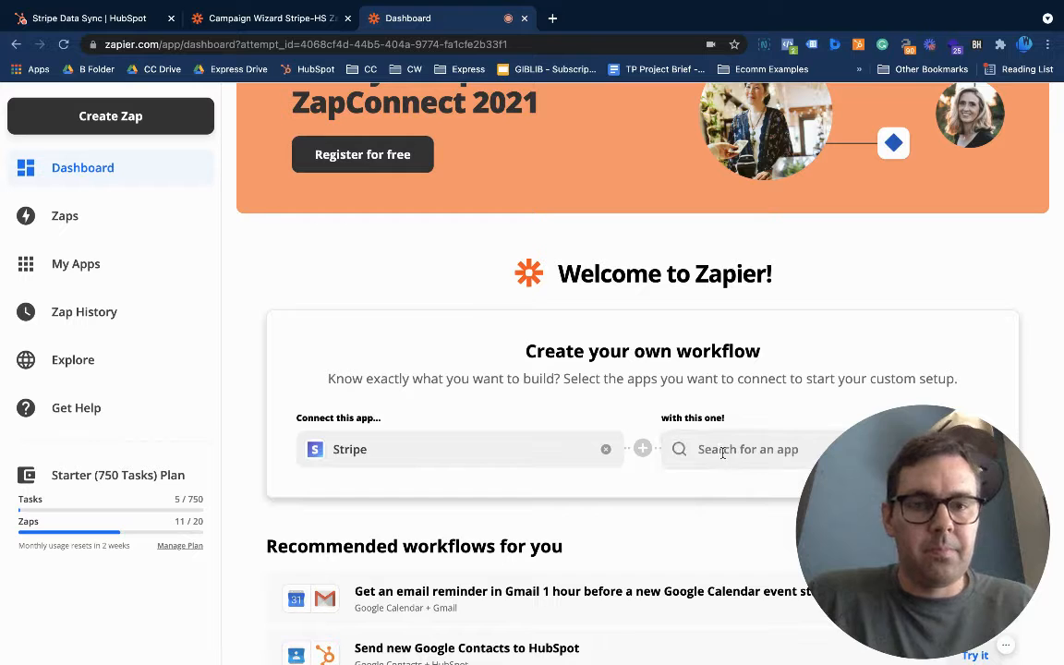
left_click(723, 450)
type("hubspot")
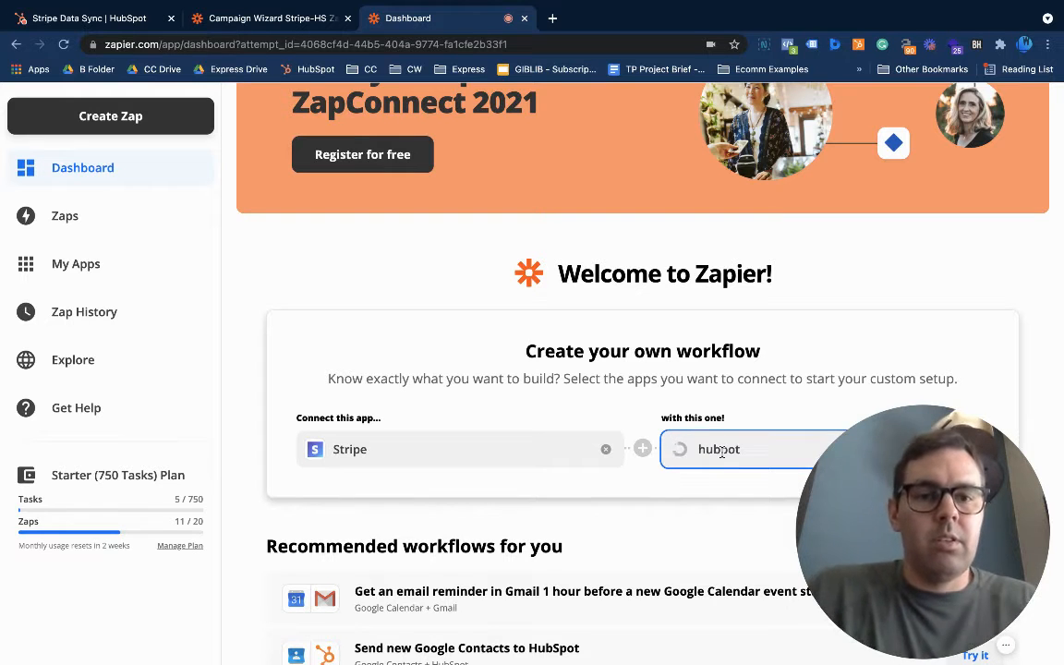
key("BackSpace")
key("BackSpace")
key("BackSpace")
type("spot")
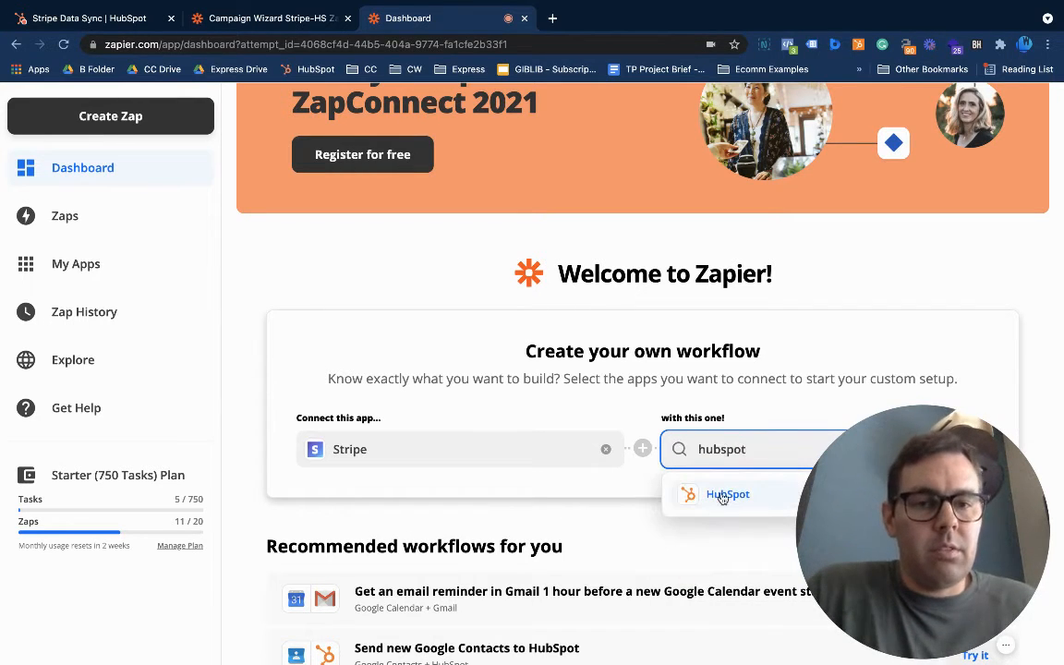
left_click(720, 494)
Look through the recommended workflows for the one creating or updating HubSpot contacts from new customers on Stripe.
scroll(554, 309, "down", 2)
scroll(554, 310, "down", 5)
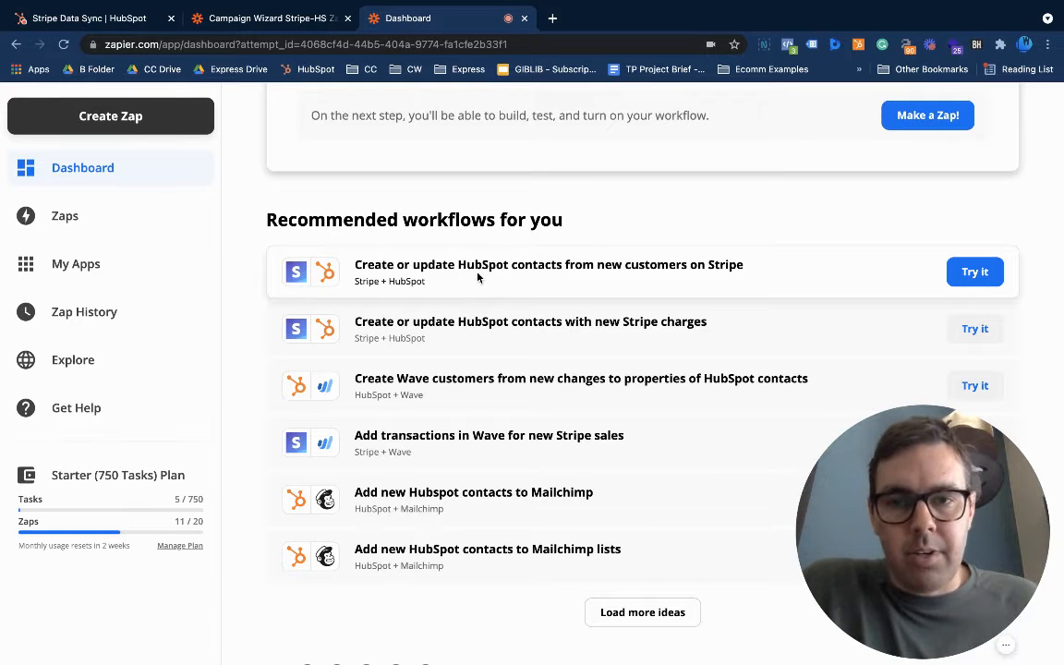
left_click(986, 276)
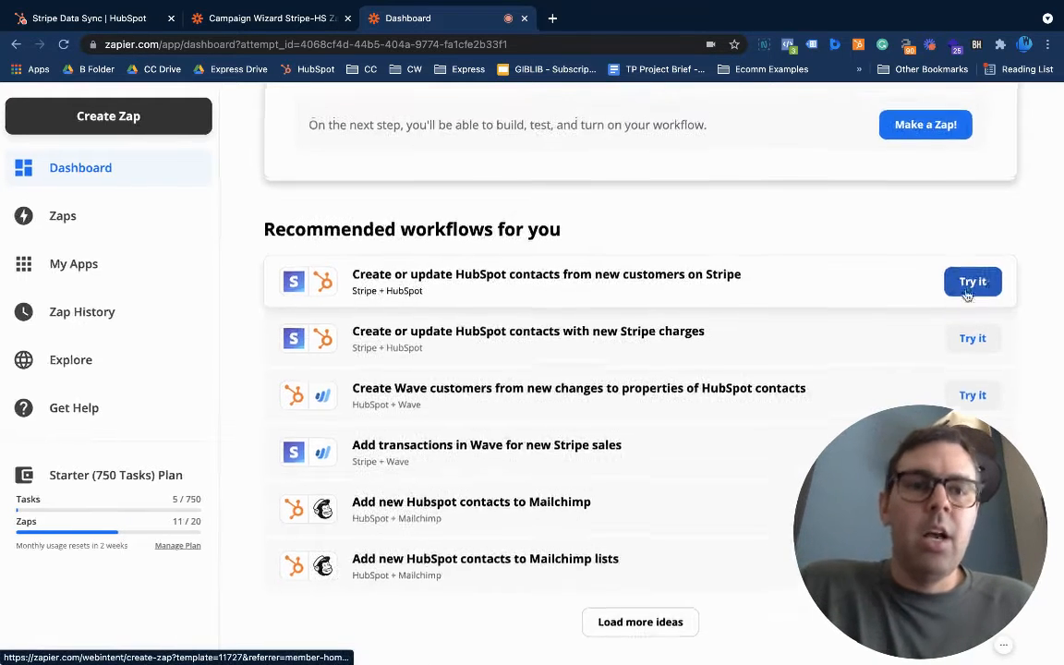
Return to the Campaign Wizard Stripe-HS Zap and review the app and event of its New Charge in Stripe trigger.
left_click(305, 20)
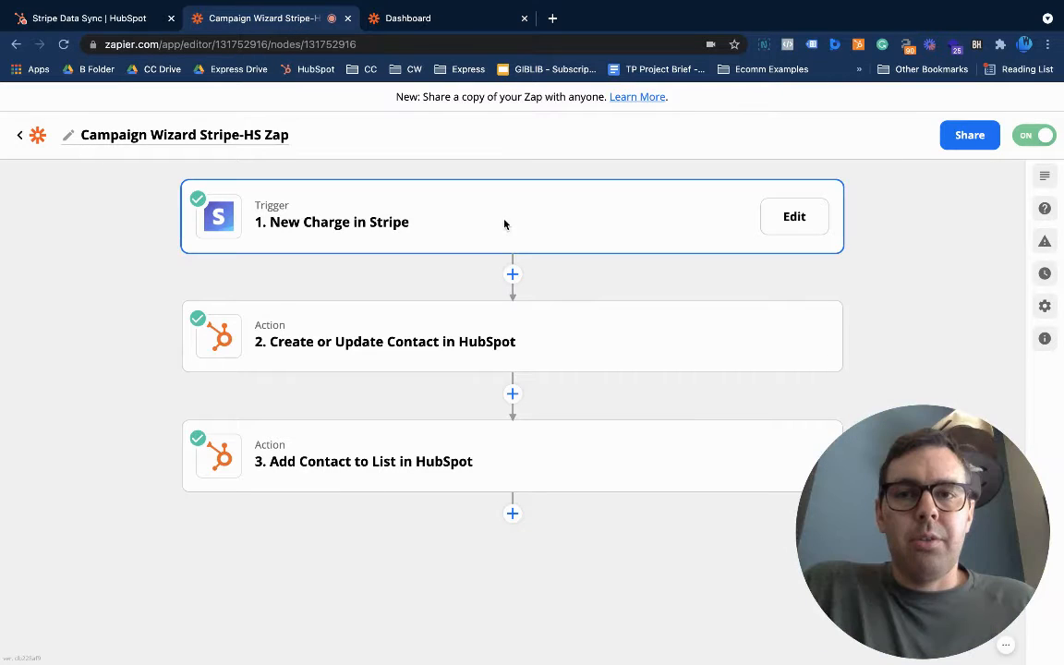
left_click(504, 224)
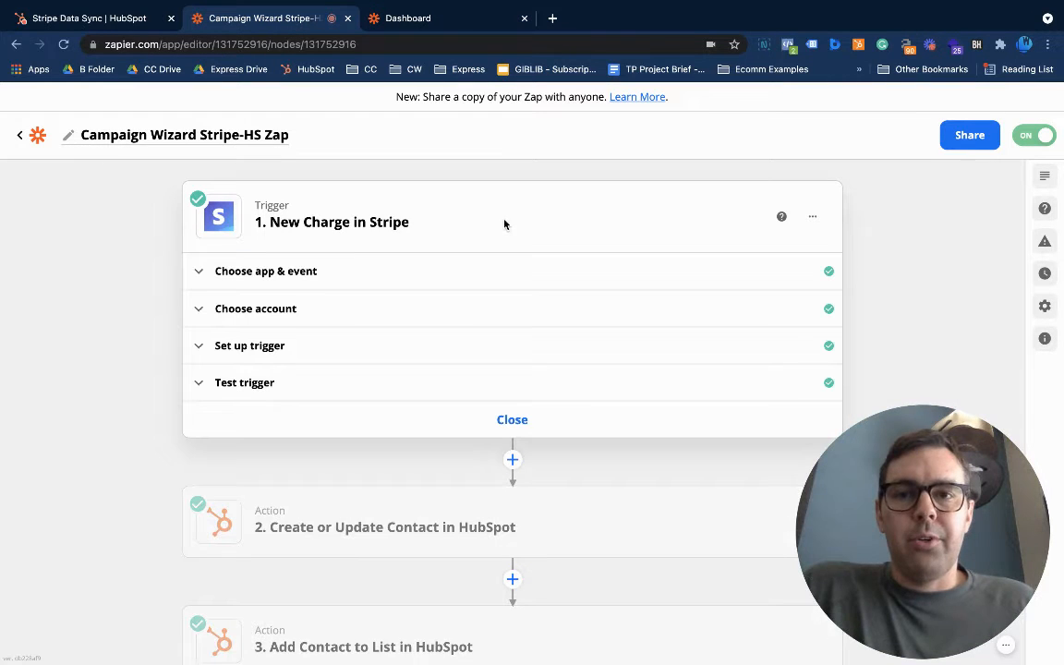
left_click(414, 274)
scroll(523, 259, "down", 3)
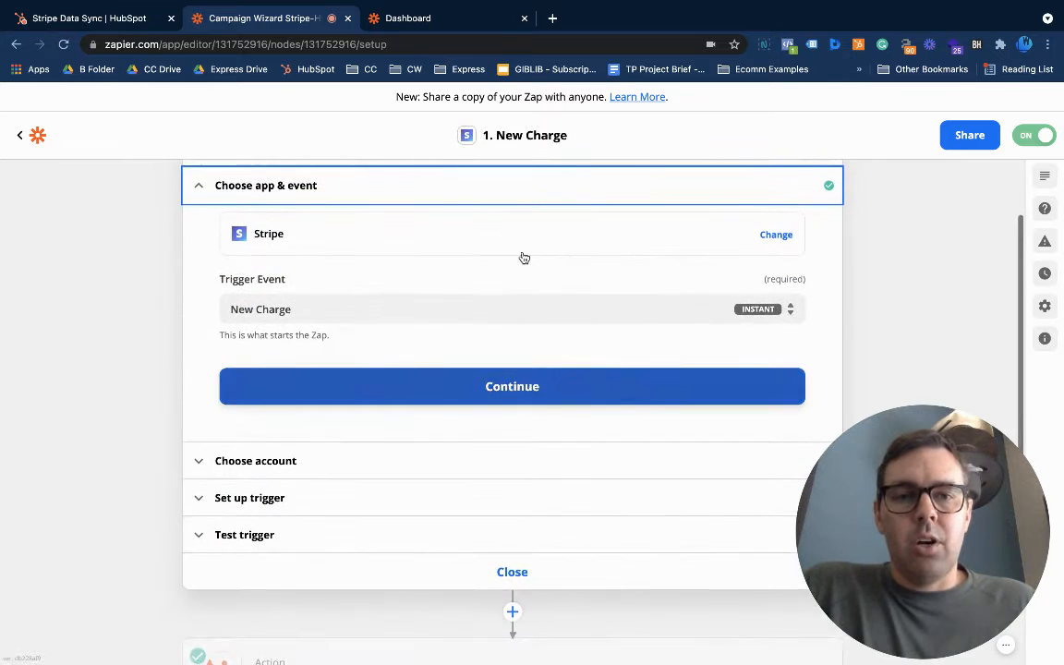
scroll(517, 268, "up", 1)
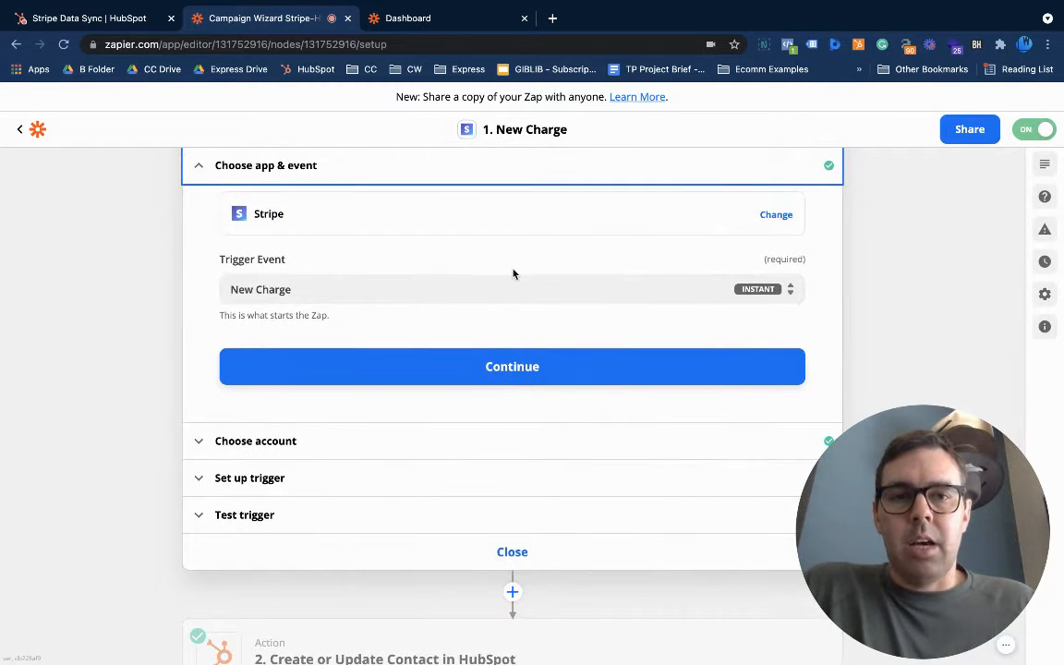
scroll(499, 264, "up", 1)
scroll(493, 240, "down", 2)
scroll(434, 222, "up", 1)
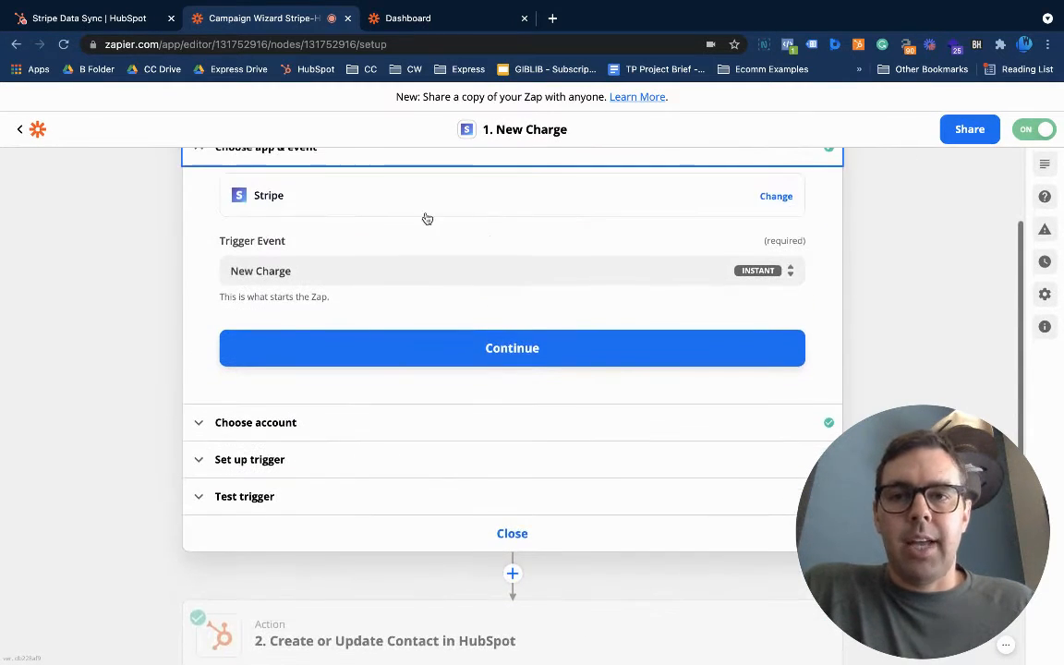
scroll(429, 216, "down", 1)
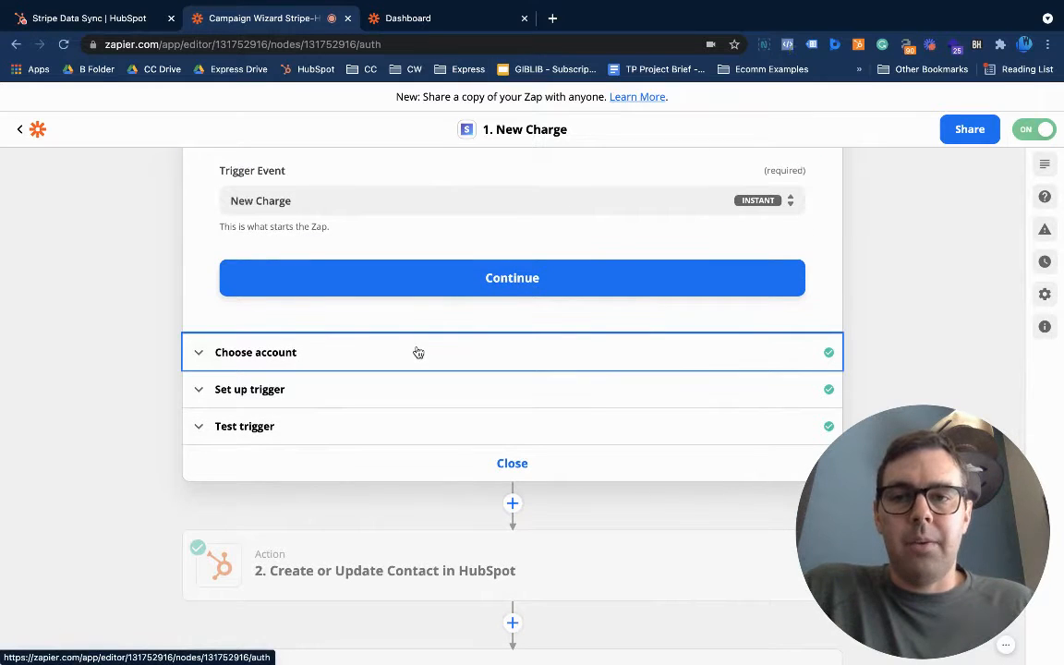
Review the Stripe trigger's connected account and its setting for including failed charges.
left_click(418, 352)
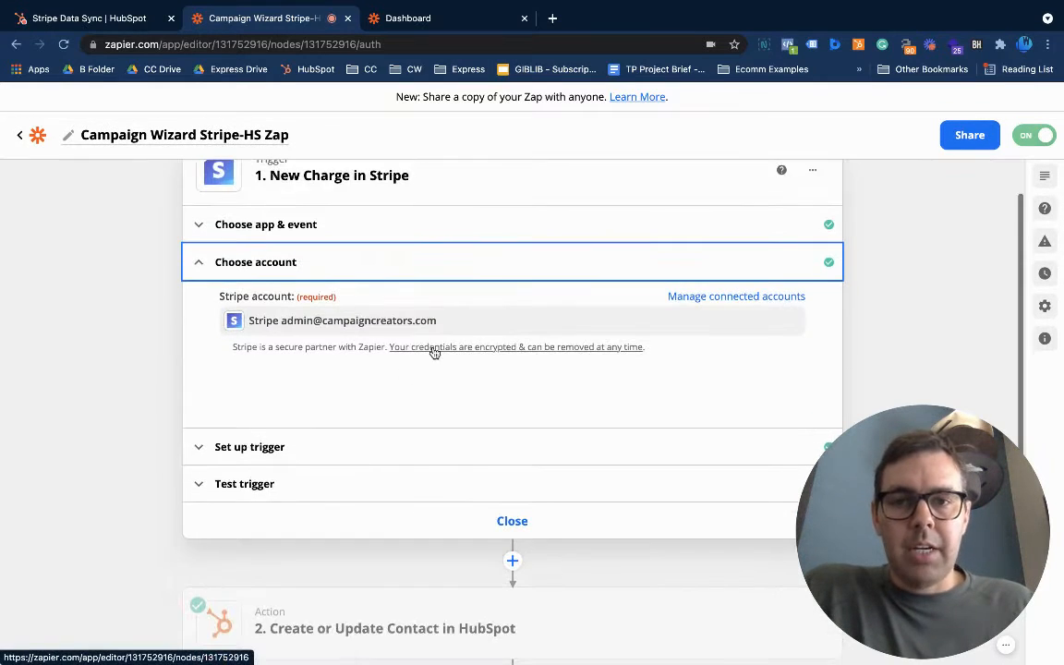
scroll(434, 352, "down", 2)
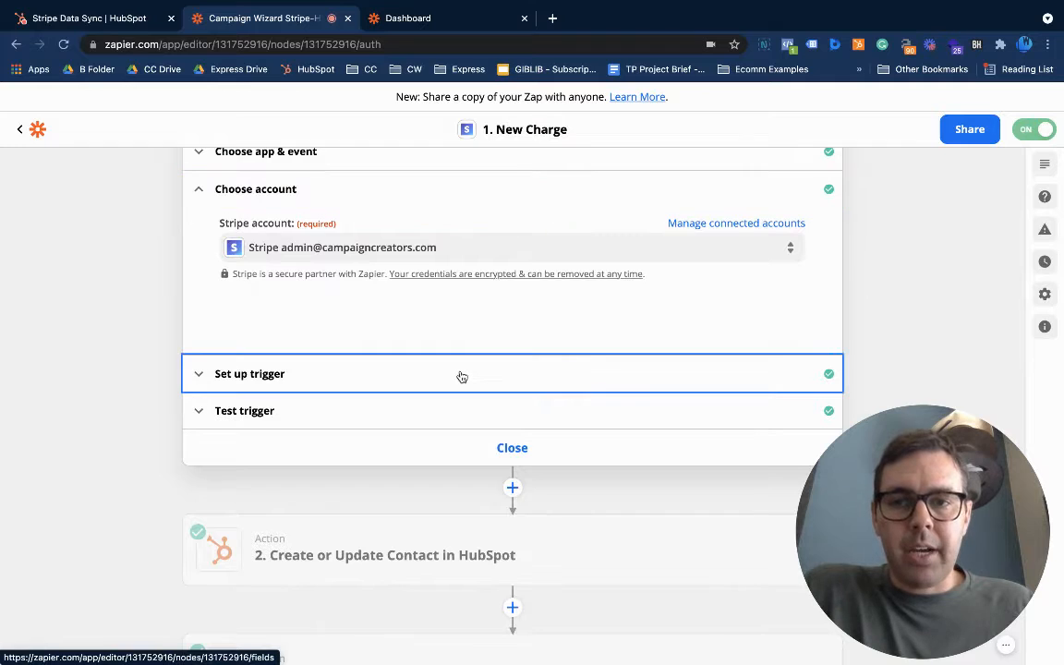
left_click(460, 375)
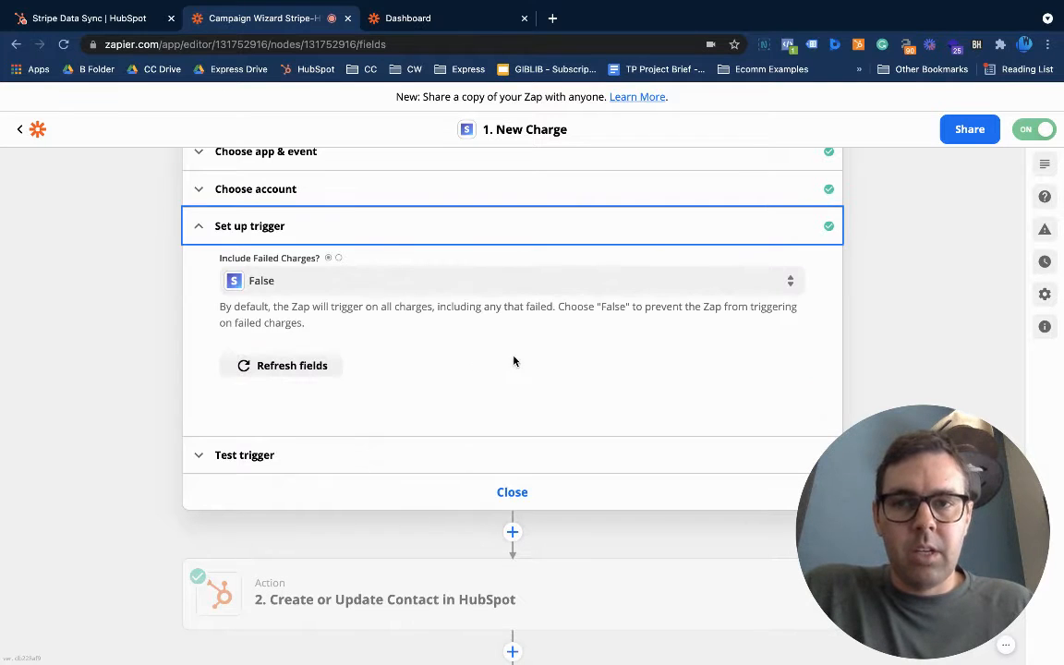
scroll(517, 361, "down", 1)
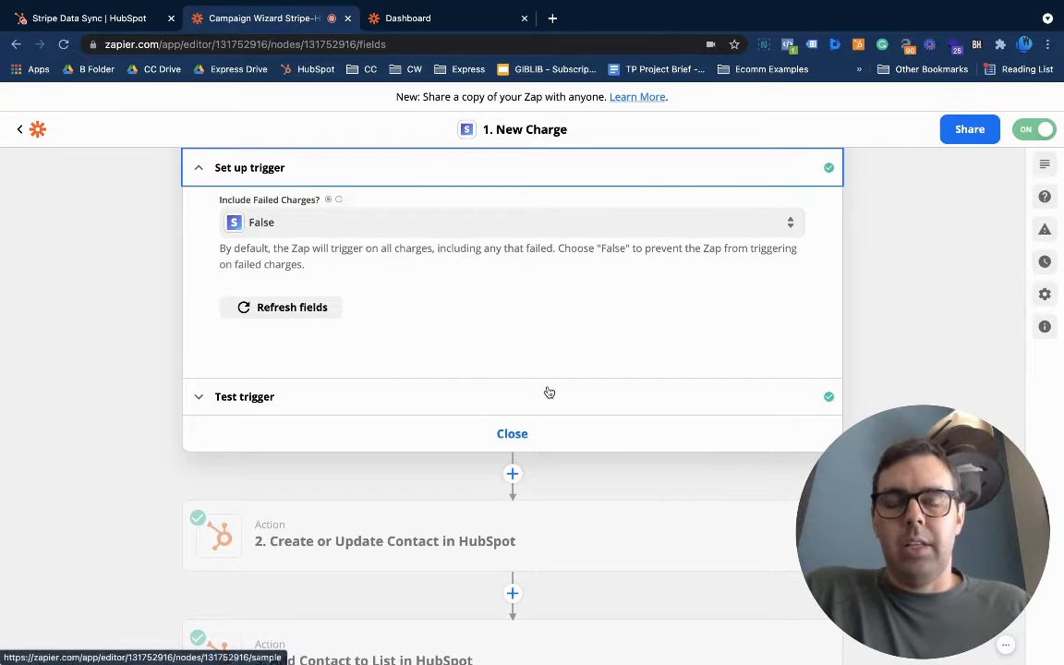
Review the sample charge data in the Stripe trigger's test and continue past the trigger.
left_click(471, 398)
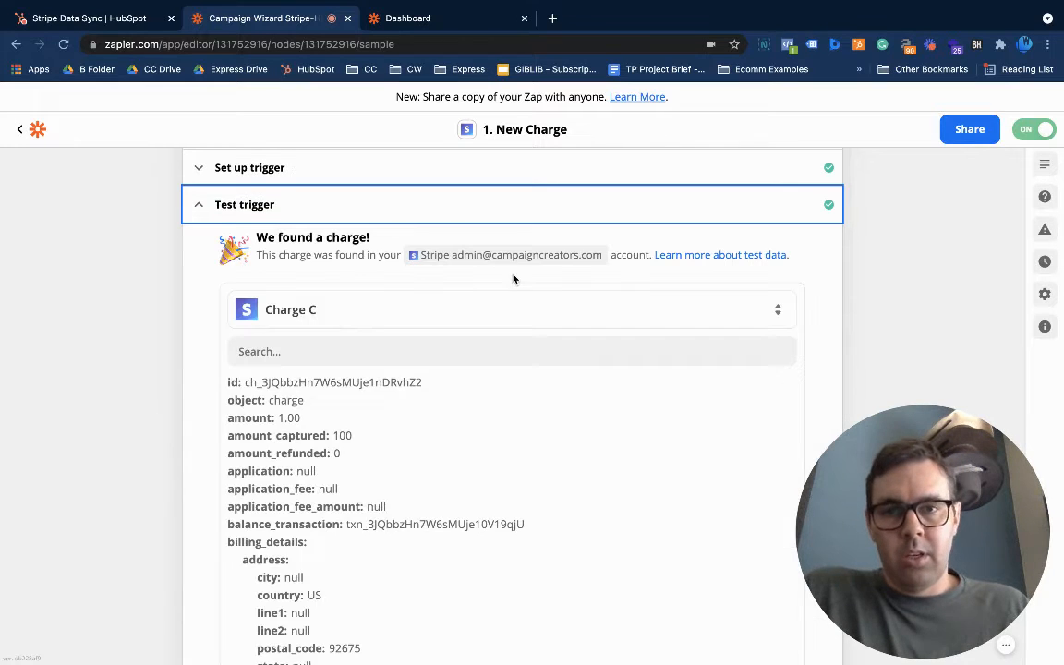
scroll(451, 386, "down", 1)
scroll(515, 293, "down", 2)
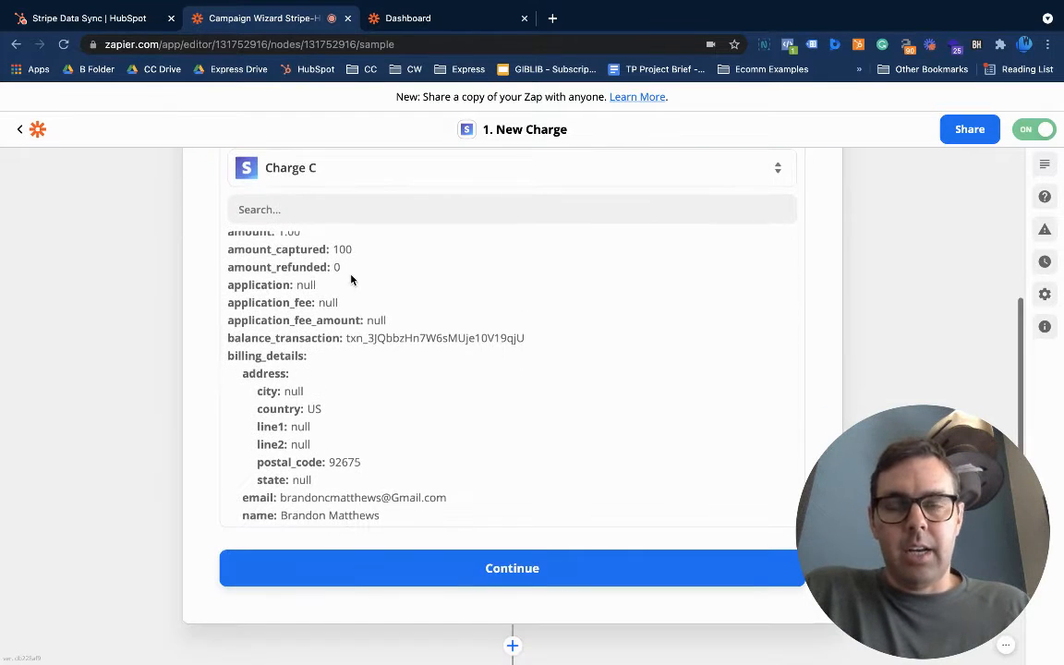
scroll(352, 281, "up", 1)
scroll(352, 282, "down", 1)
left_click(527, 571)
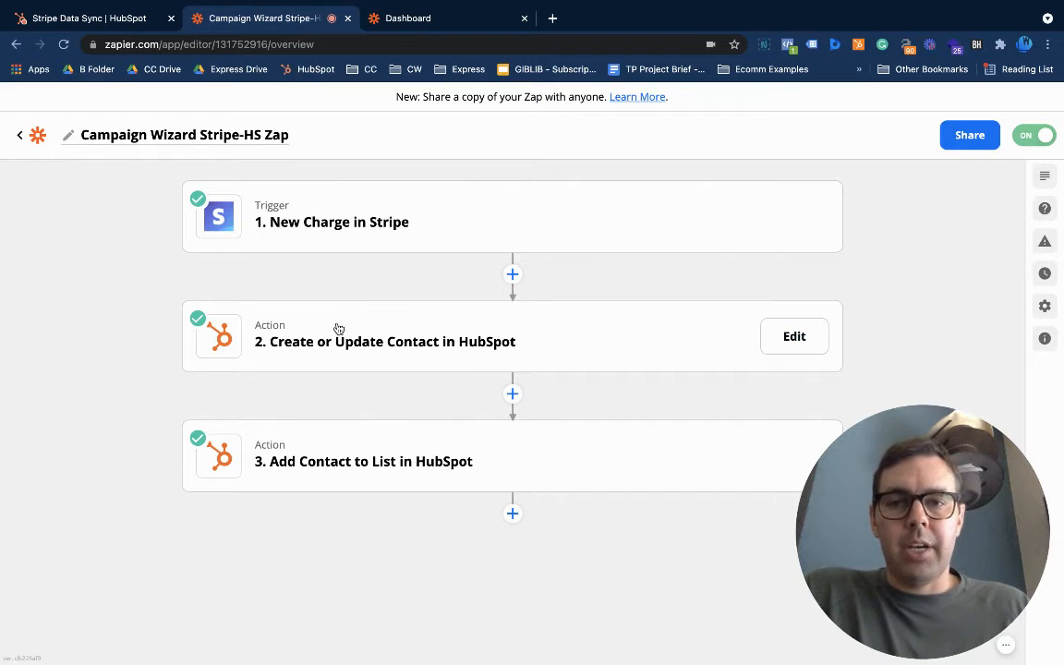
Open the Create or Update Contact in HubSpot action and review its connected account, app and action event.
left_click(796, 337)
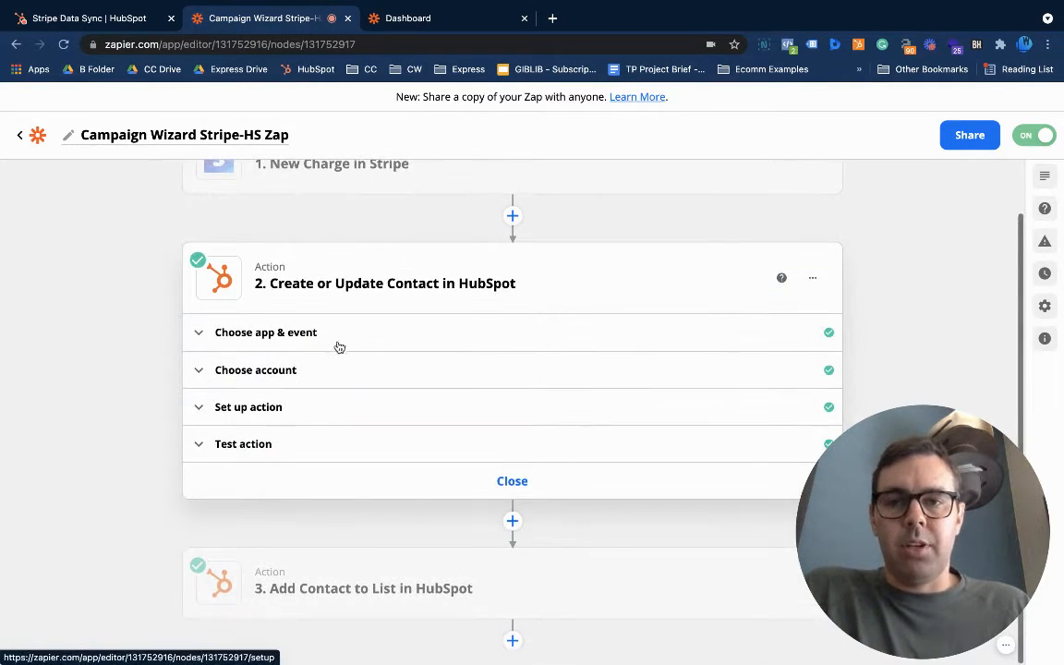
left_click(278, 380)
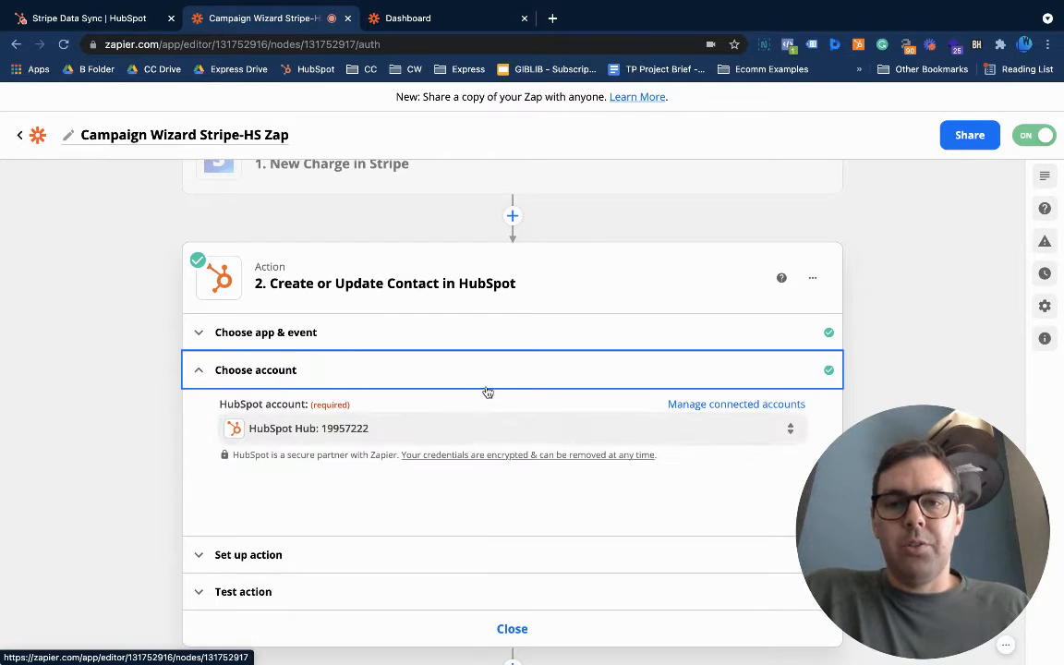
left_click(369, 332)
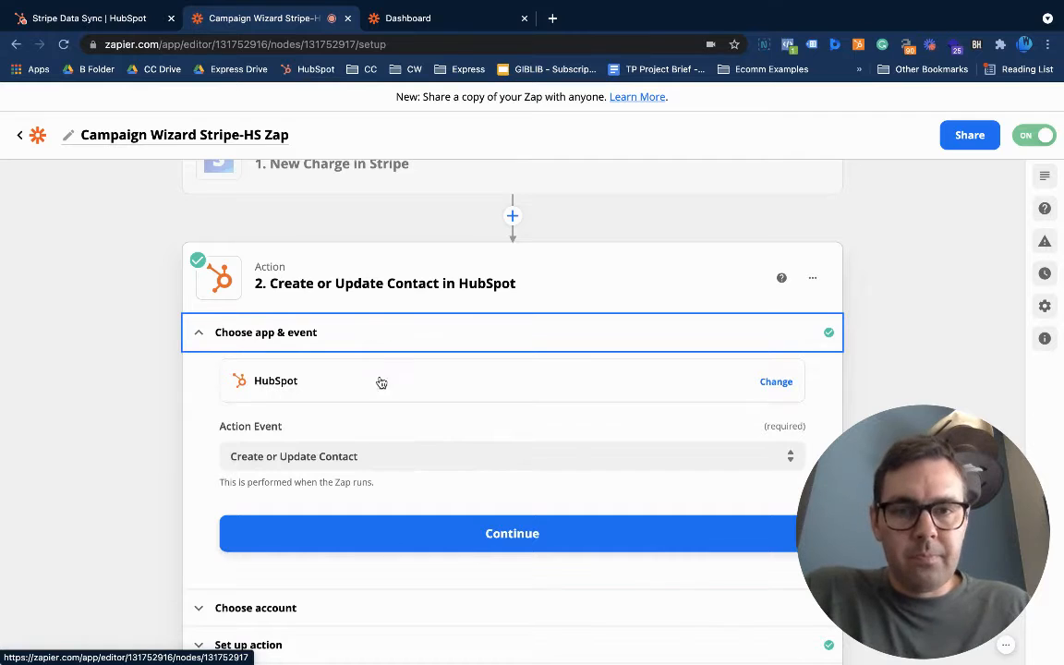
scroll(388, 380, "down", 2)
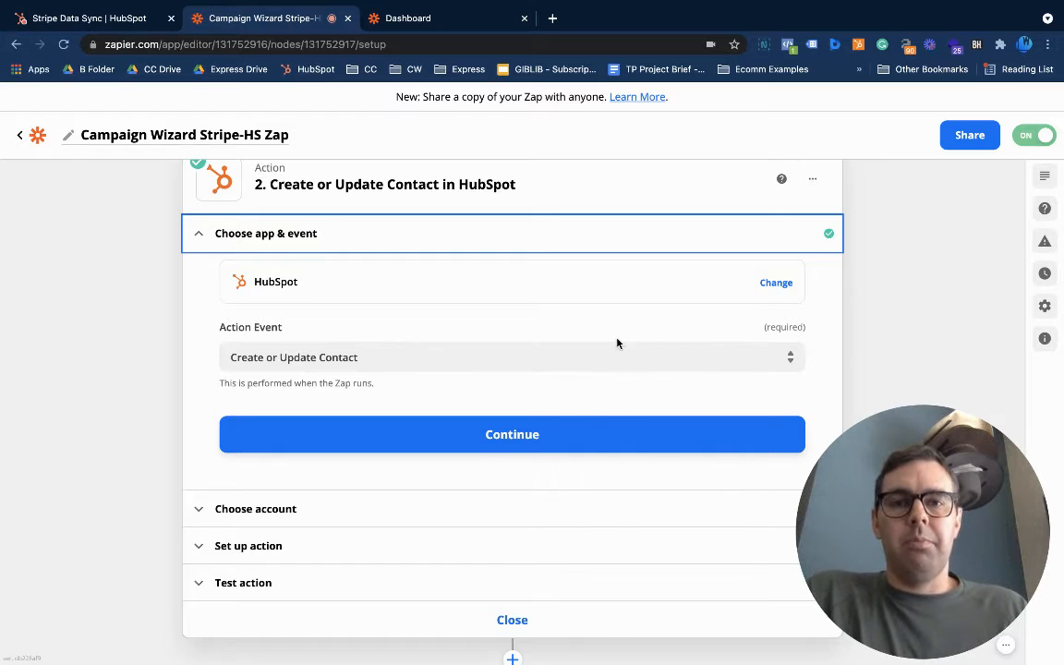
Review the HubSpot account of the Create or Update Contact action and the Contact Email mapping in its setup.
scroll(617, 344, "down", 1)
left_click(514, 341)
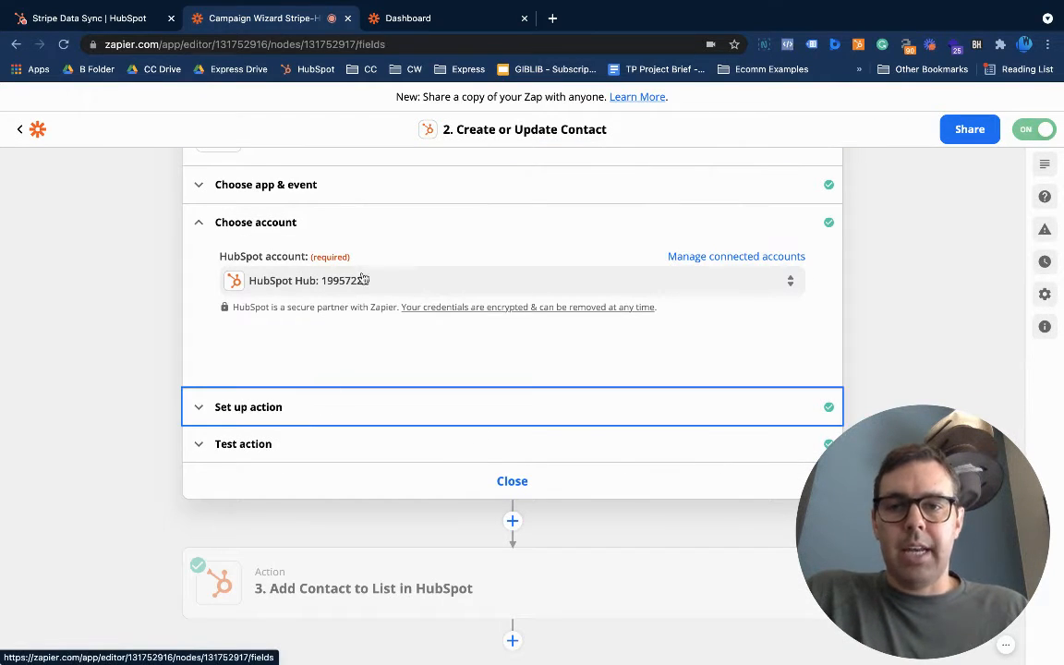
left_click(522, 388)
scroll(509, 357, "down", 3)
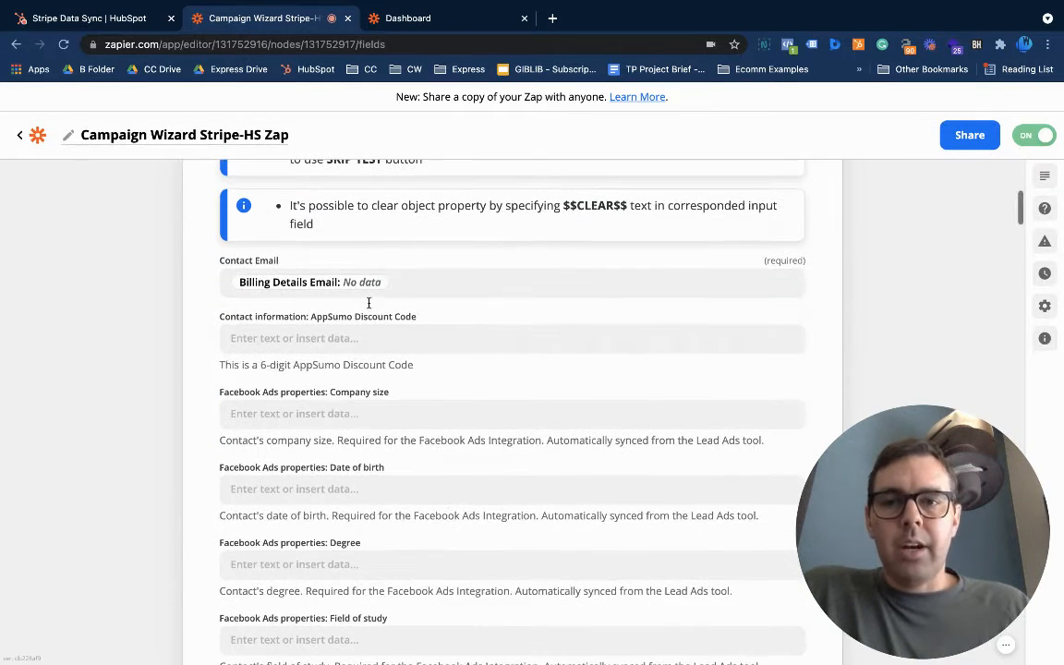
scroll(351, 302, "down", 3)
scroll(351, 303, "up", 2)
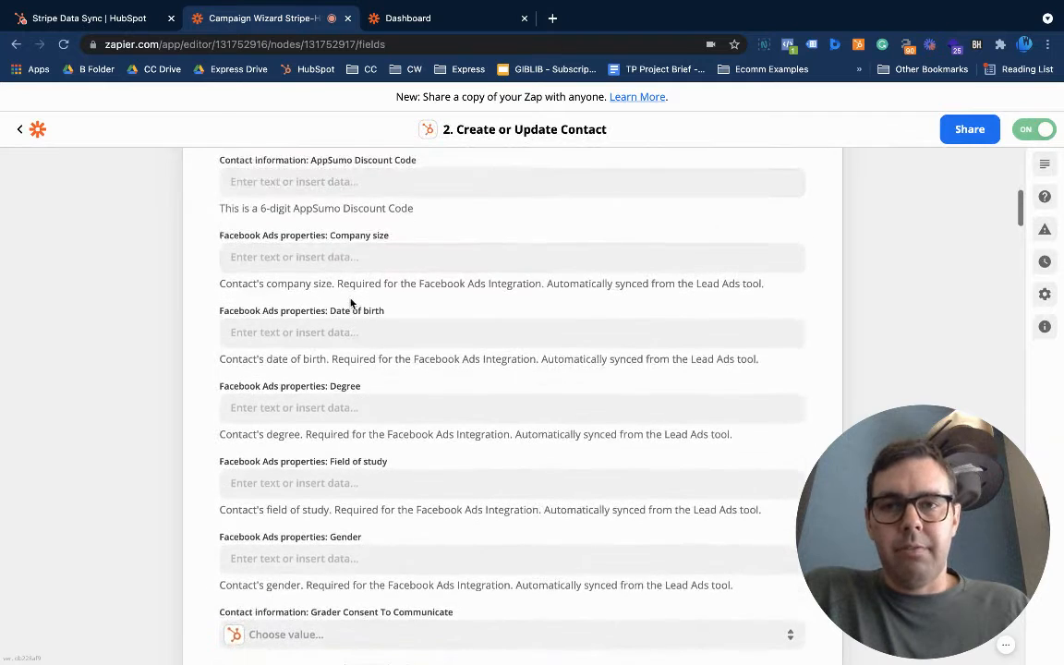
scroll(333, 267, "up", 2)
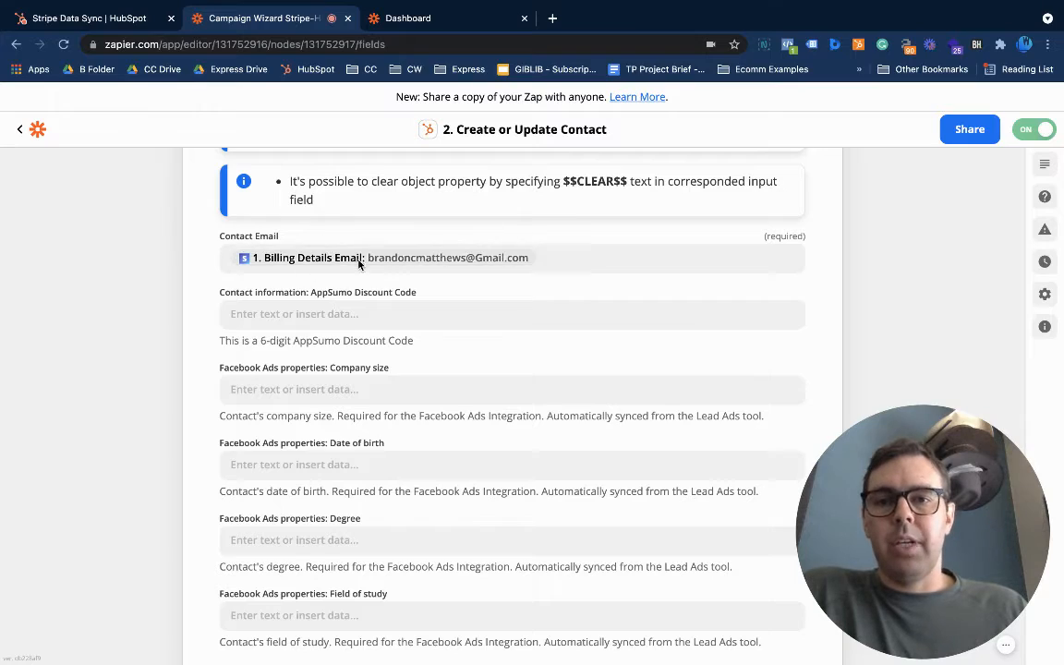
Examine the action's contact field mappings for lead status, inbound/outbound, first name, last name and phone number.
scroll(373, 264, "down", 5)
scroll(373, 265, "down", 10)
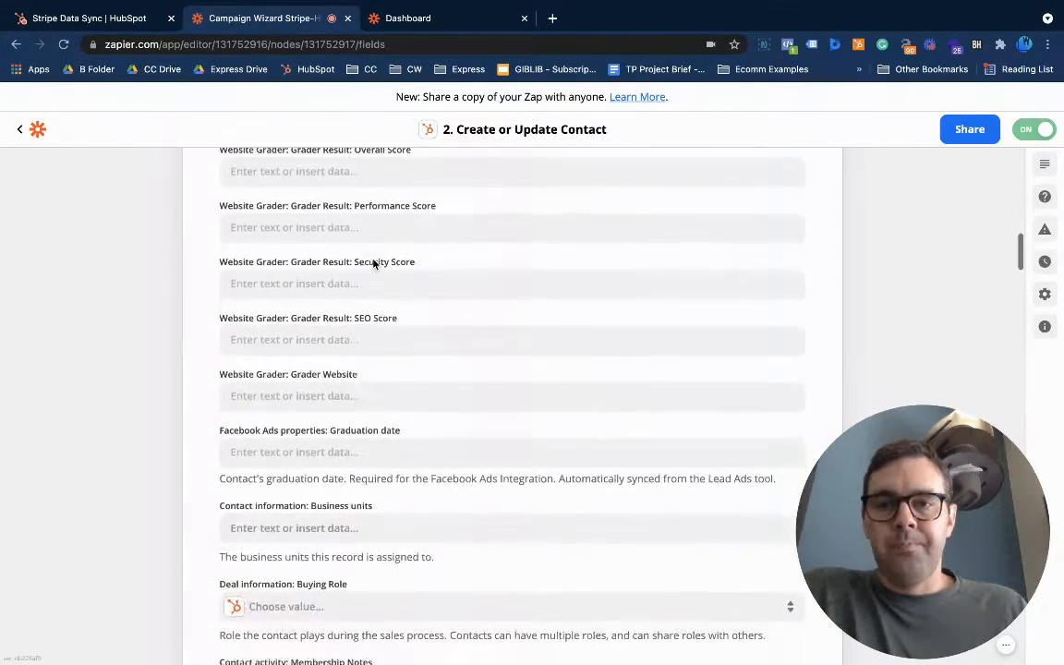
scroll(373, 266, "down", 15)
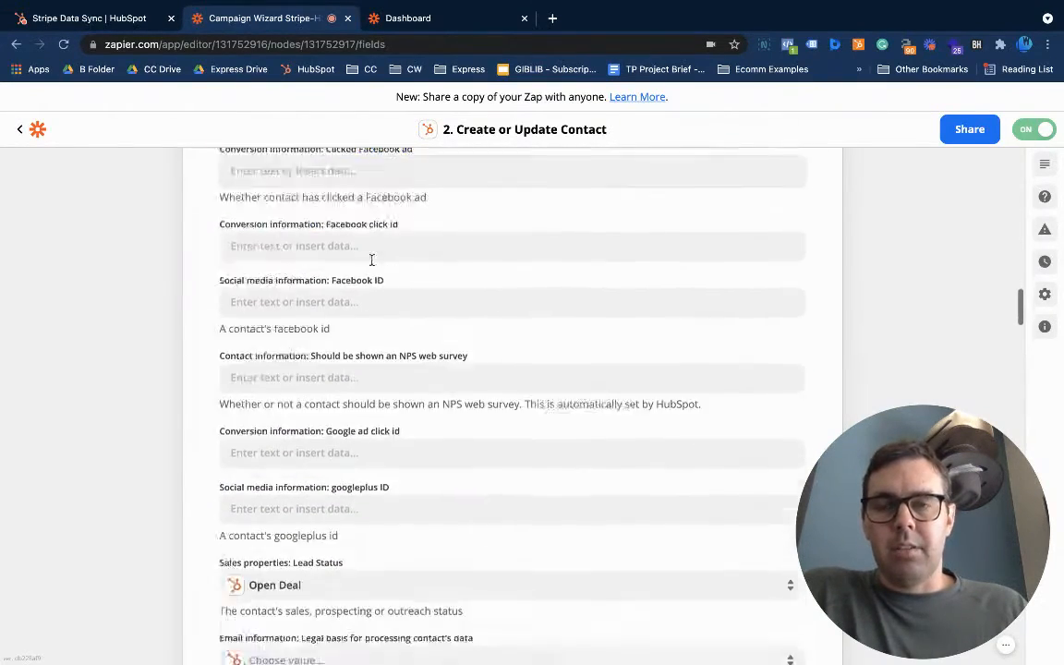
scroll(373, 266, "down", 7)
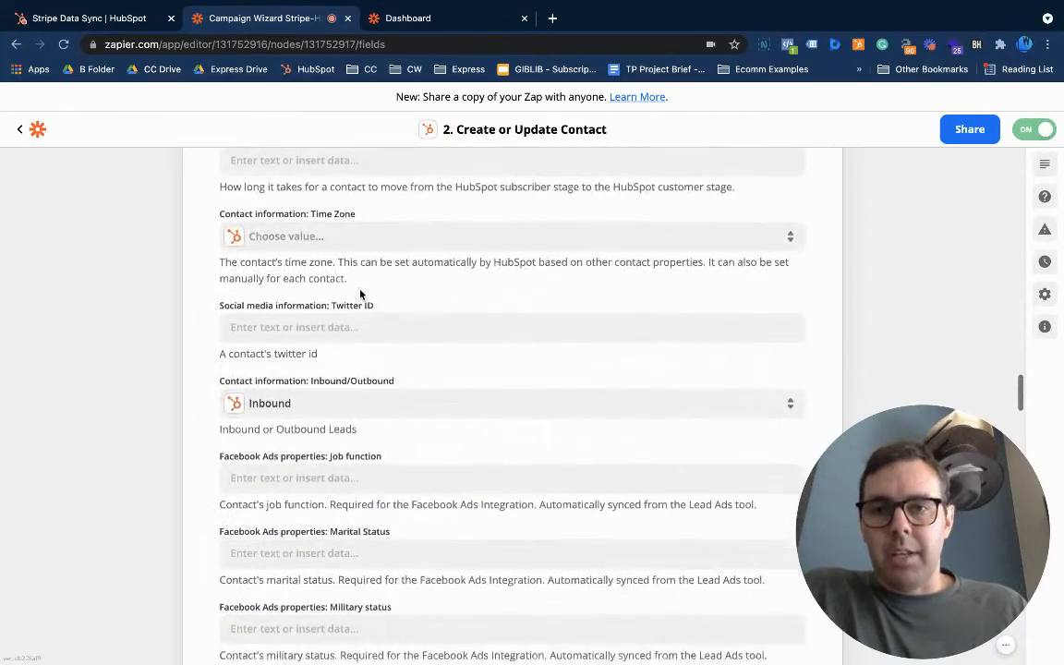
scroll(361, 291, "down", 3)
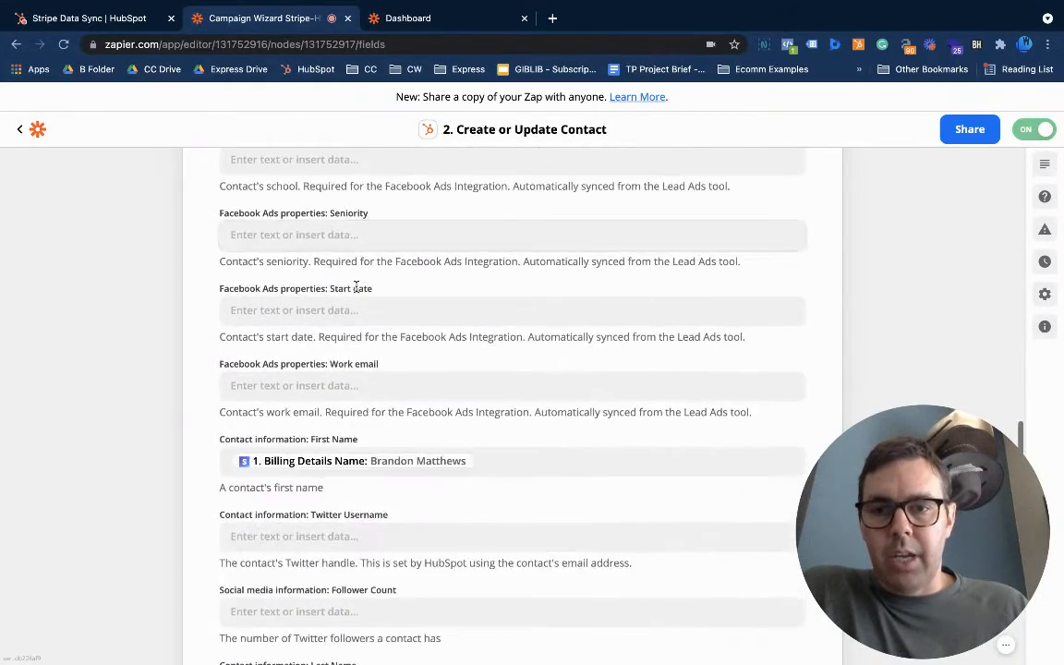
scroll(403, 343, "down", 4)
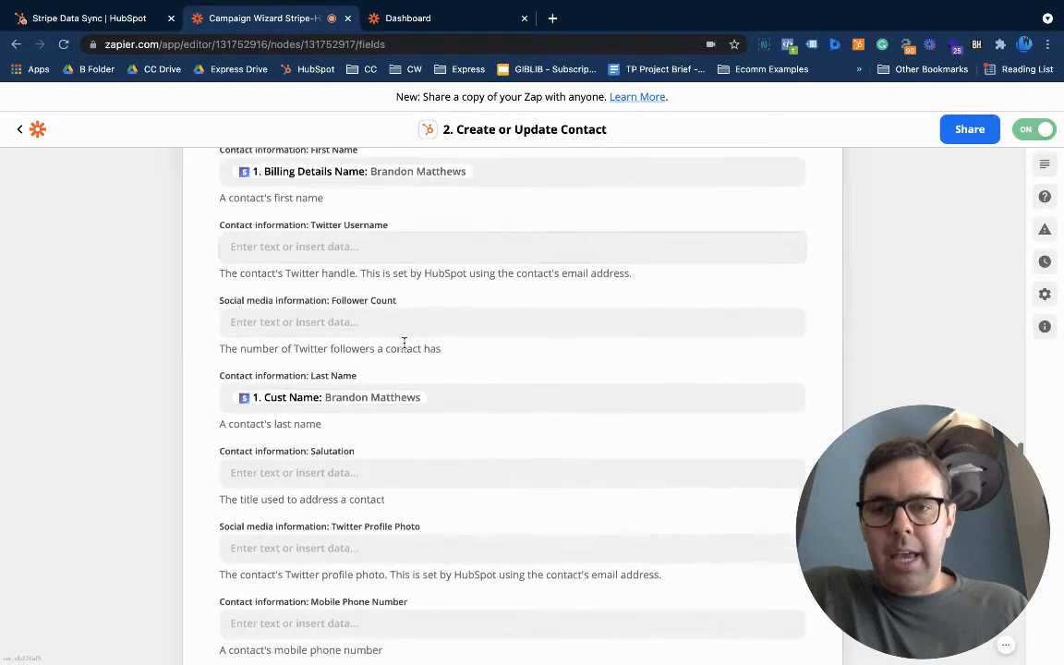
scroll(362, 393, "down", 3)
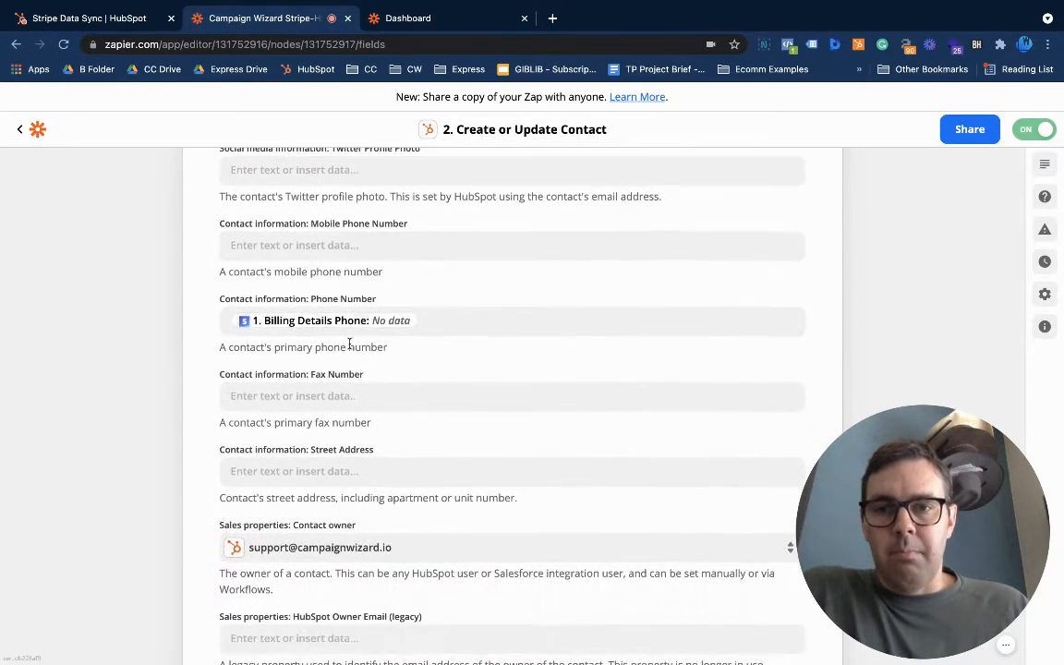
Examine the mappings for contact owner, postal code, country and lifecycle stage, and close the Create or Update Contact action.
scroll(351, 317, "down", 6)
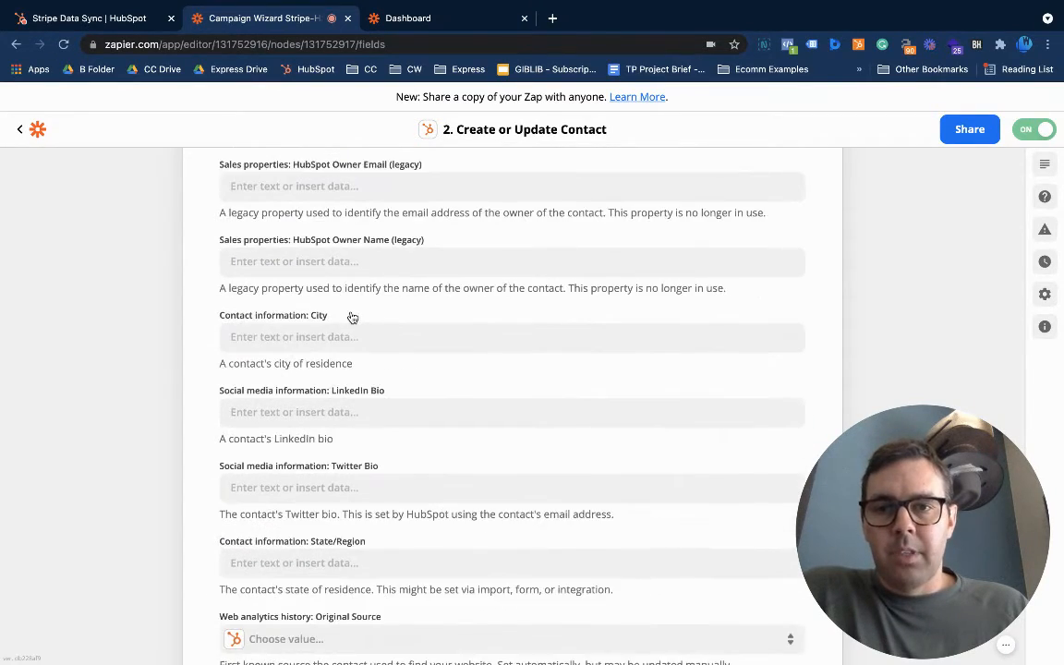
scroll(360, 334, "up", 5)
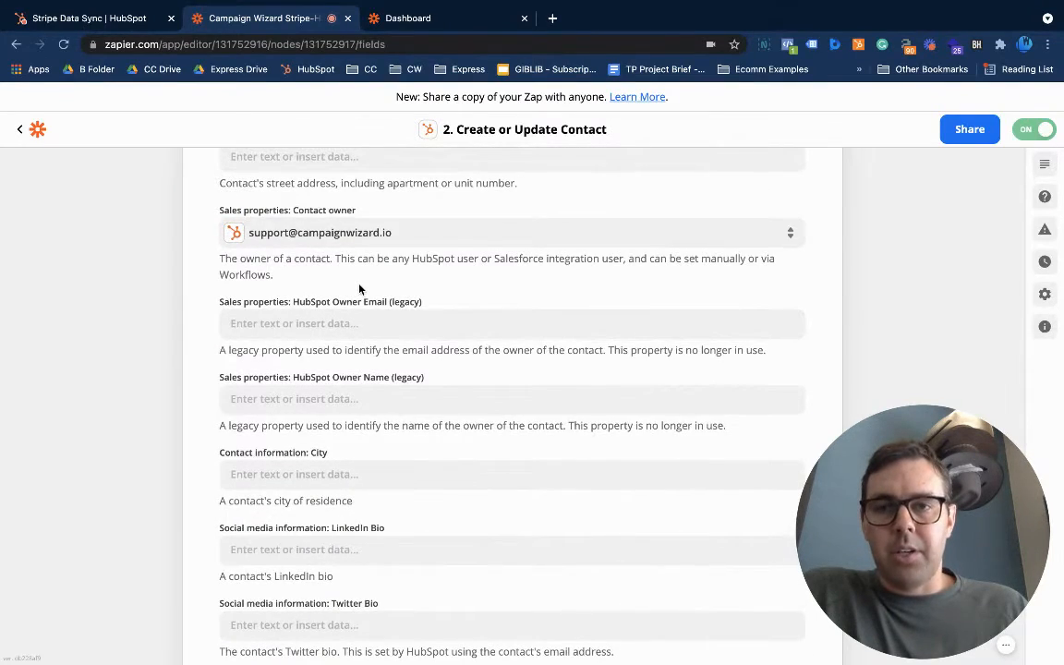
scroll(358, 285, "down", 6)
scroll(359, 289, "down", 1)
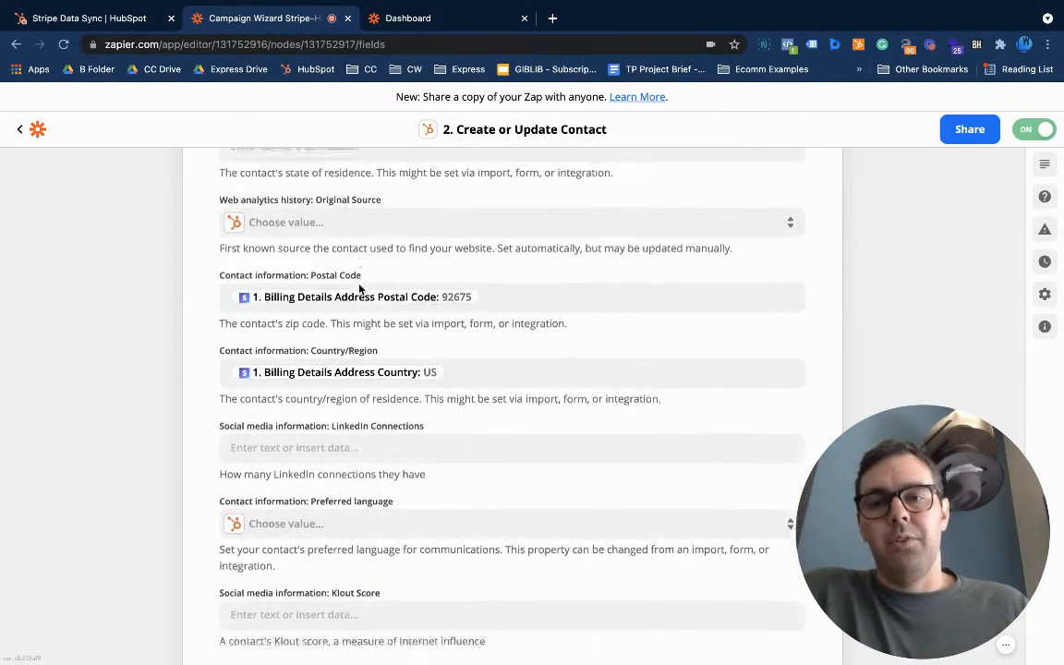
scroll(357, 283, "down", 1)
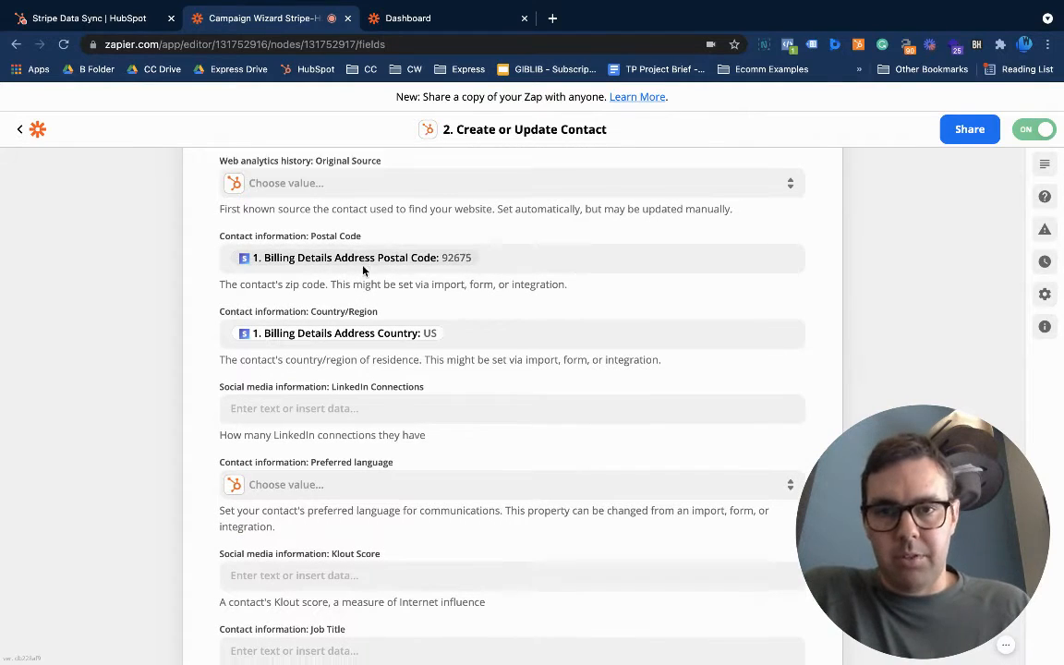
scroll(340, 275, "down", 3)
scroll(341, 274, "down", 5)
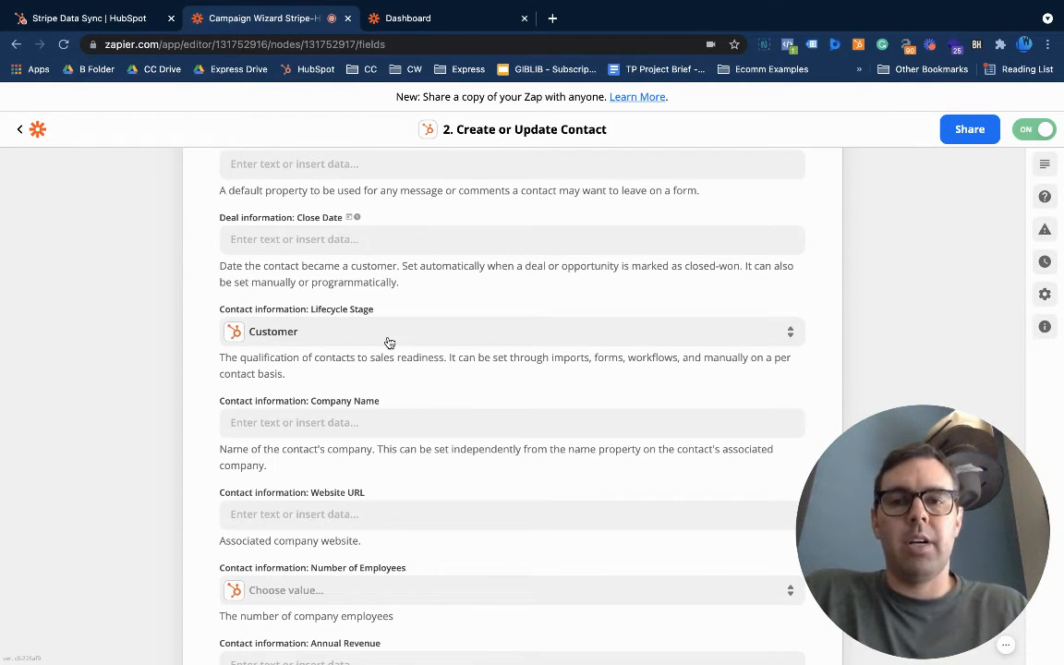
scroll(389, 343, "down", 6)
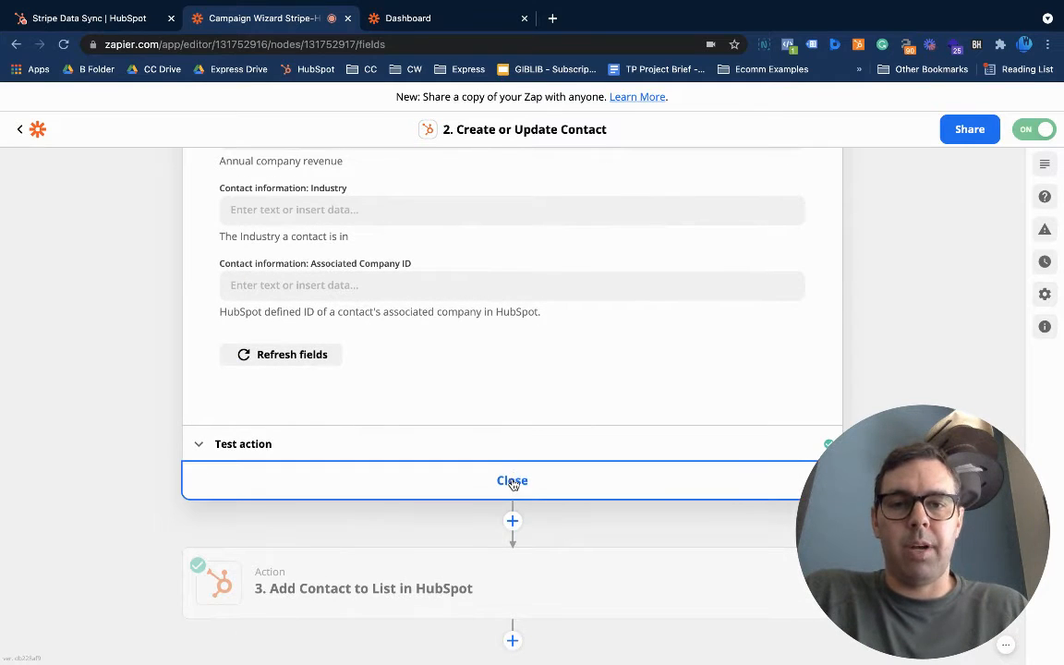
left_click(512, 481)
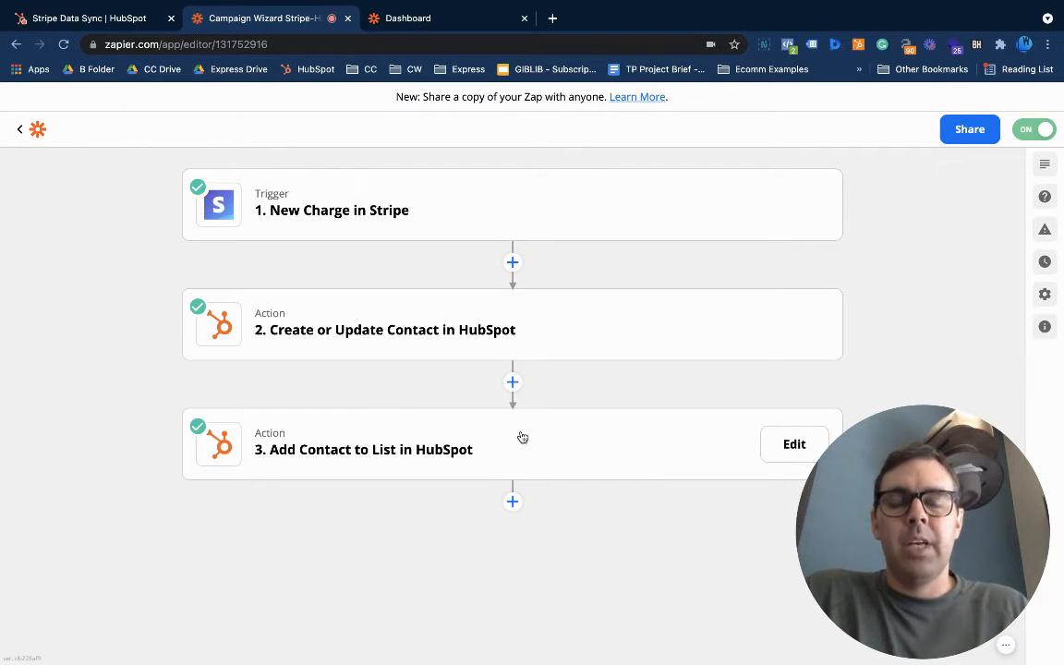
Switch to HubSpot and open the overview of all contact lists.
left_click(115, 17)
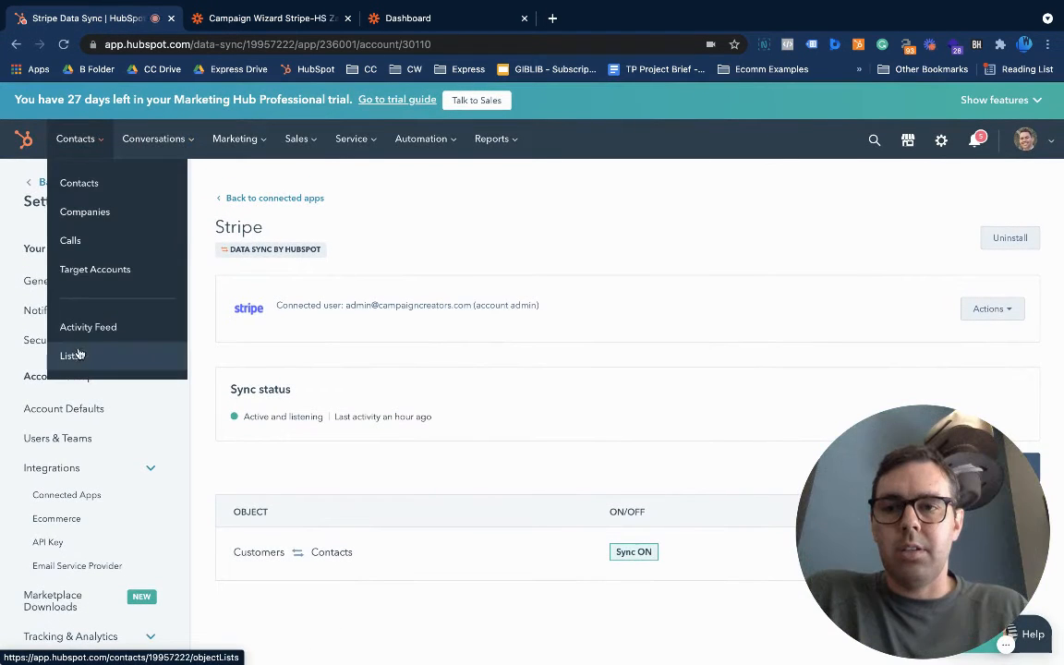
left_click(79, 354)
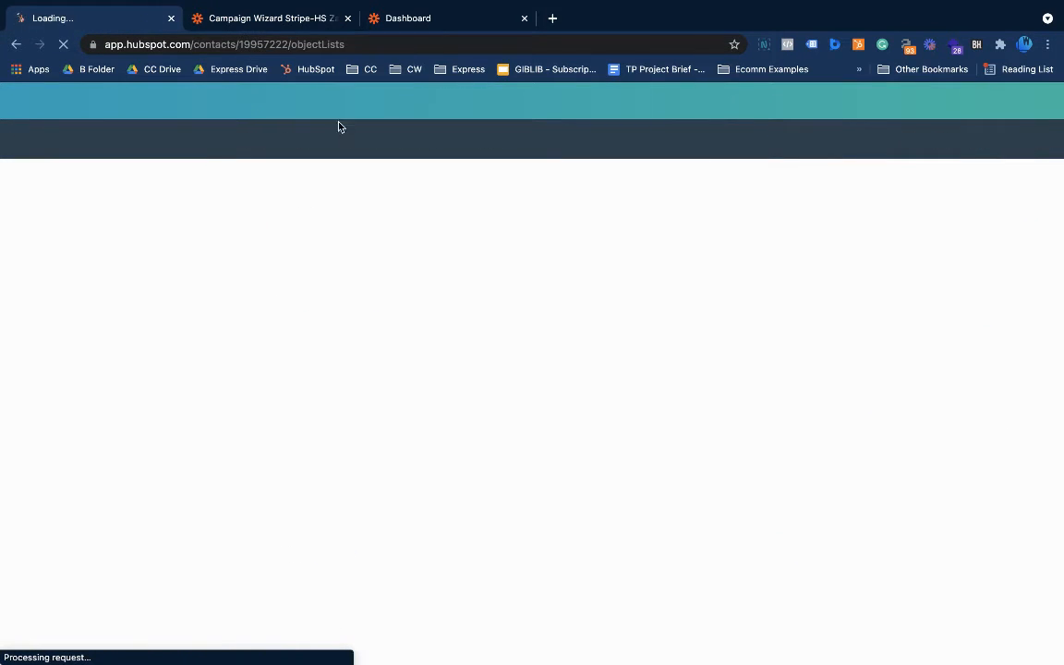
left_click(462, 19)
scroll(443, 360, "down", 2)
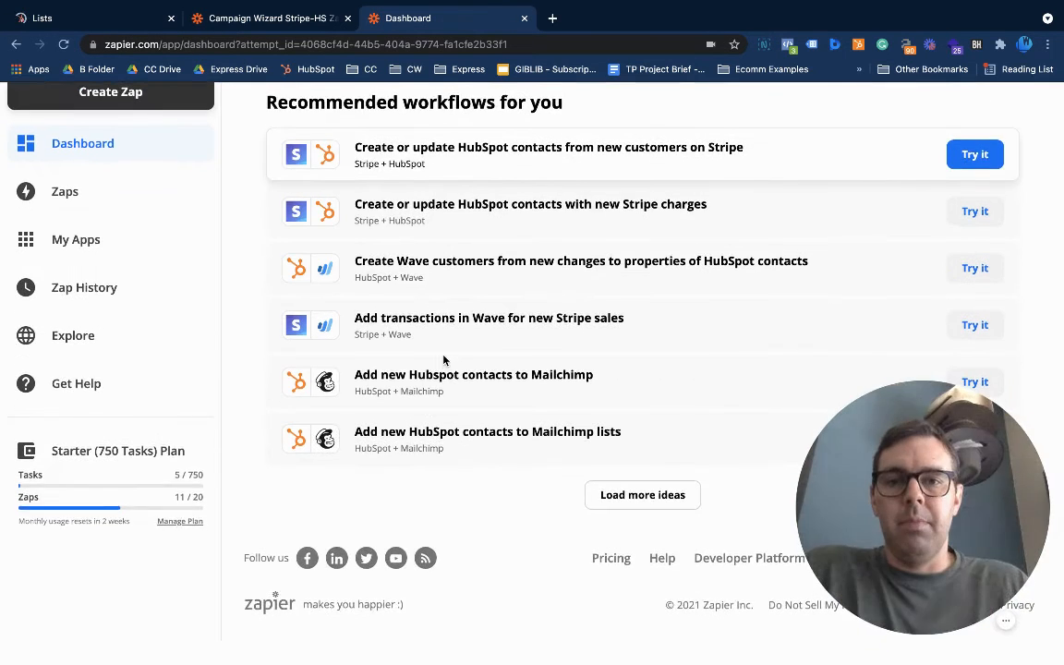
scroll(434, 388, "up", 5)
left_click(268, 18)
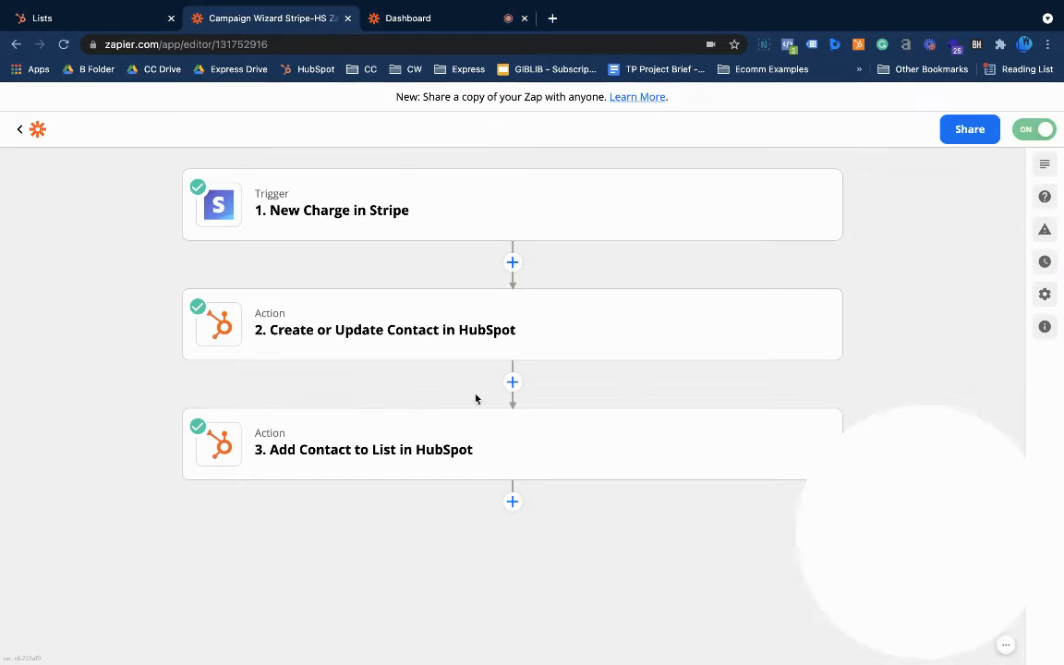
mouse_move(512, 441)
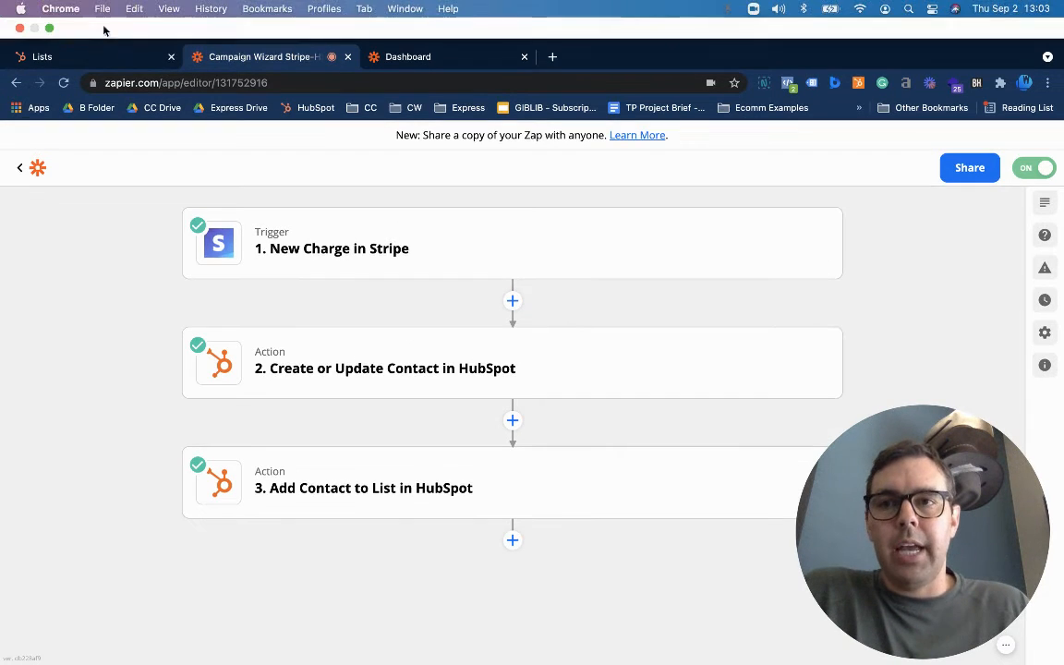
left_click(104, 56)
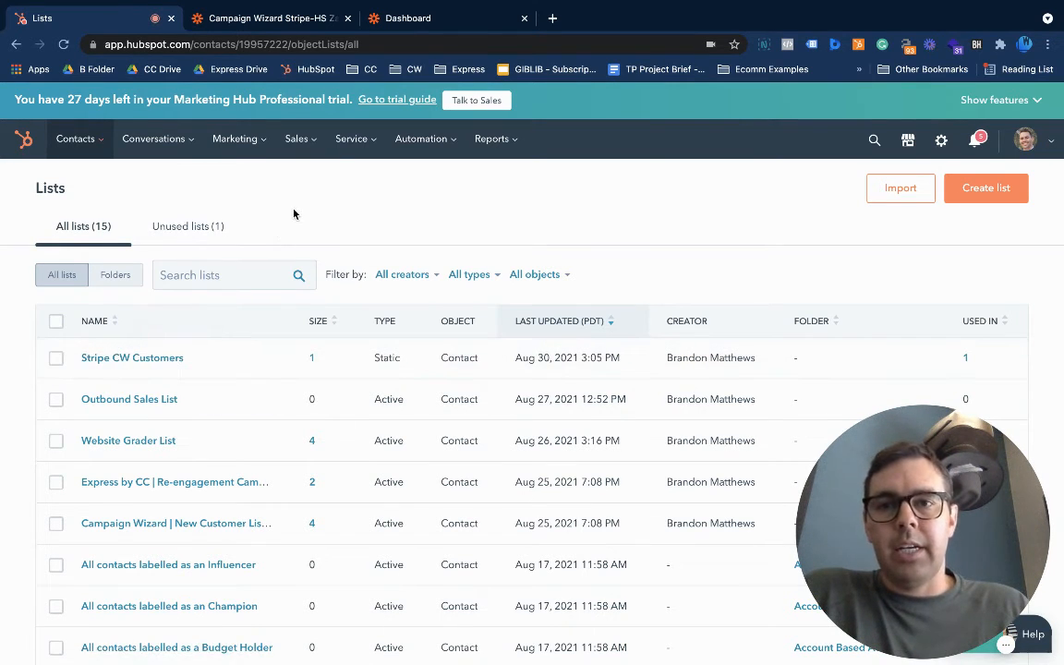
left_click(977, 189)
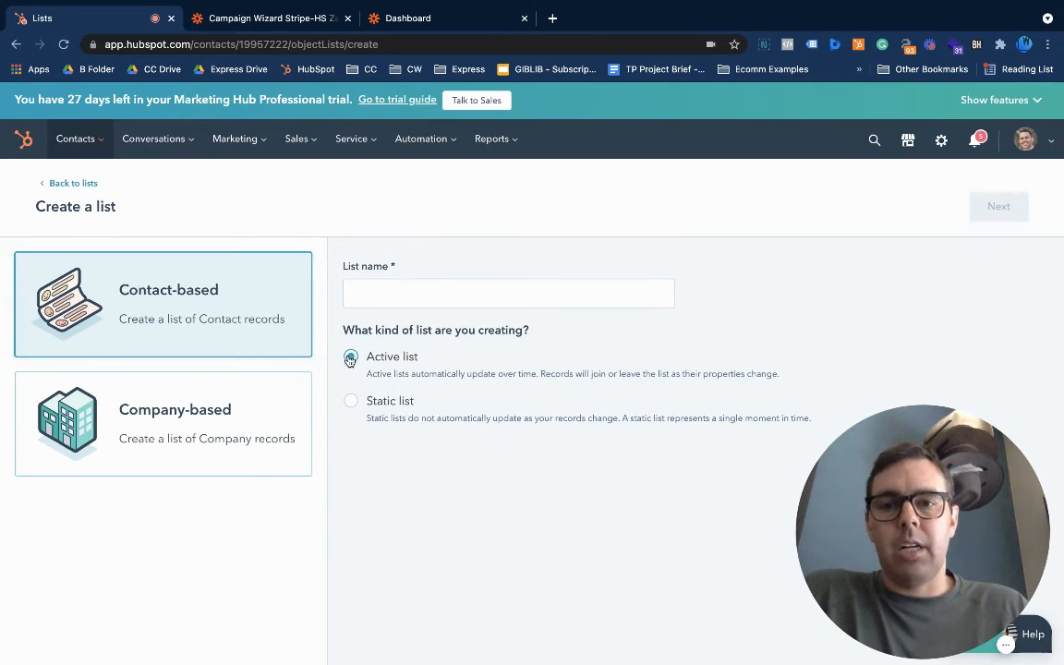
left_click(351, 400)
left_click(370, 290)
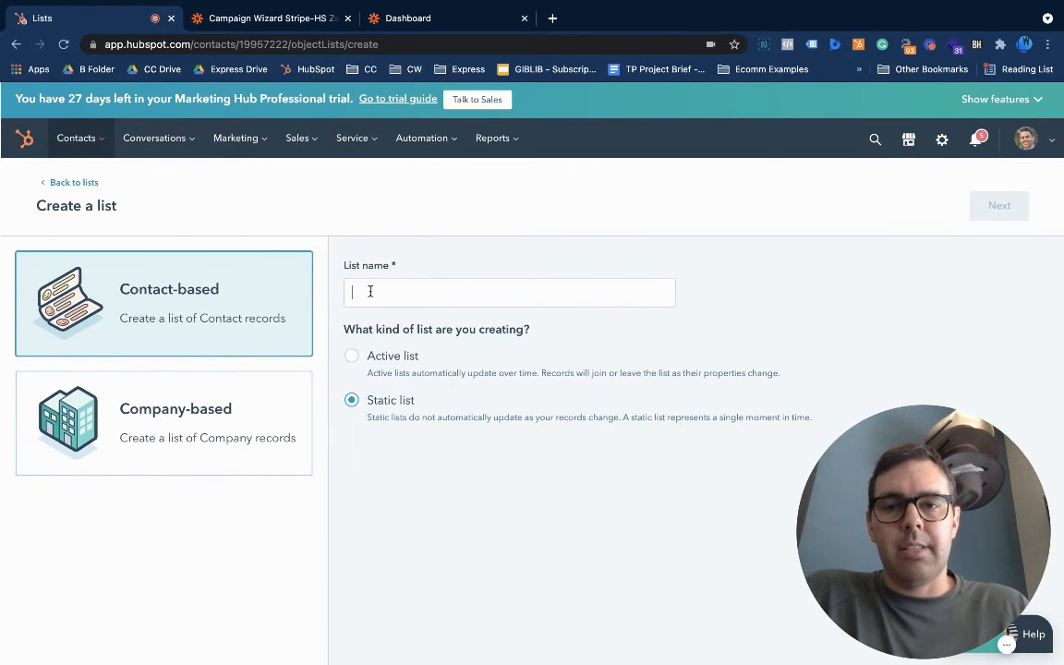
left_click(472, 238)
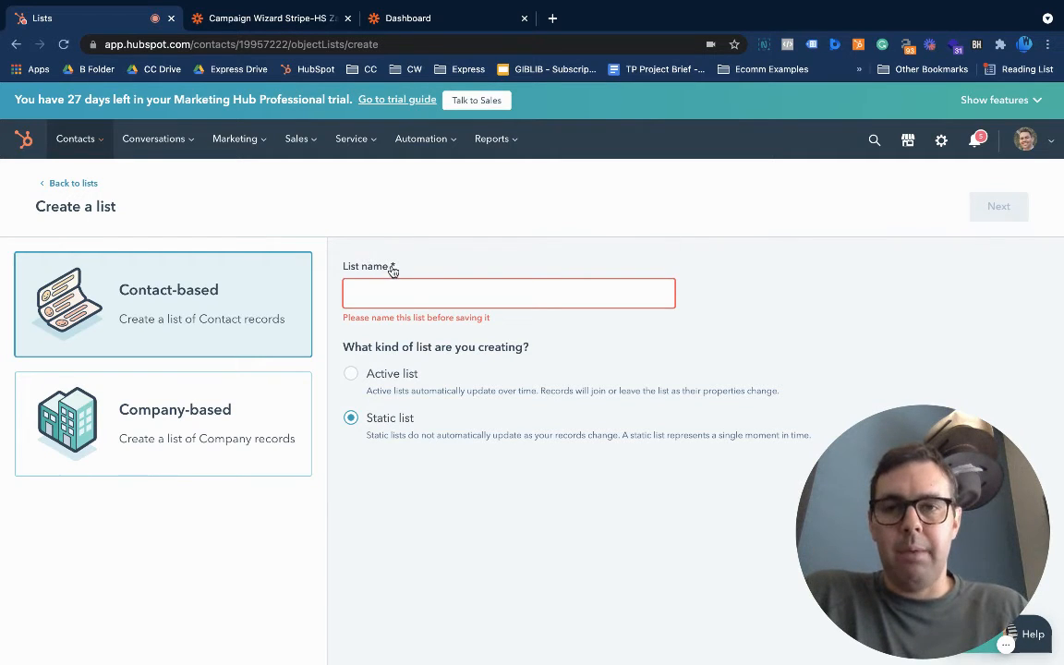
left_click(86, 183)
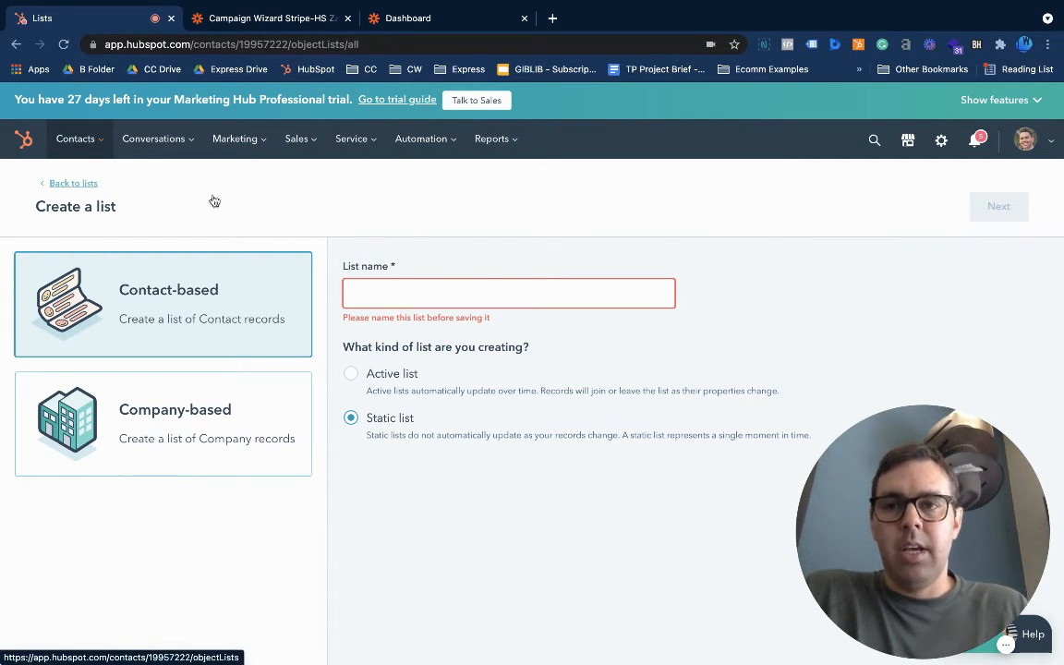
Review the Stripe CW Customers static list in HubSpot and return to the Campaign Wizard Stripe-HS Zap in Zapier.
left_click(128, 360)
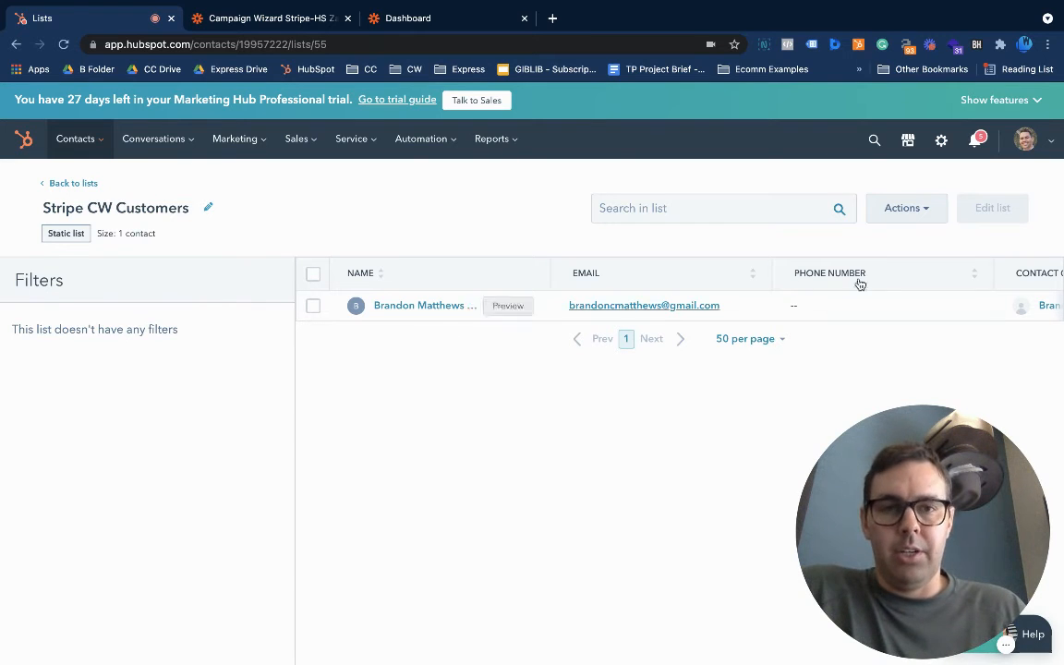
left_click(275, 18)
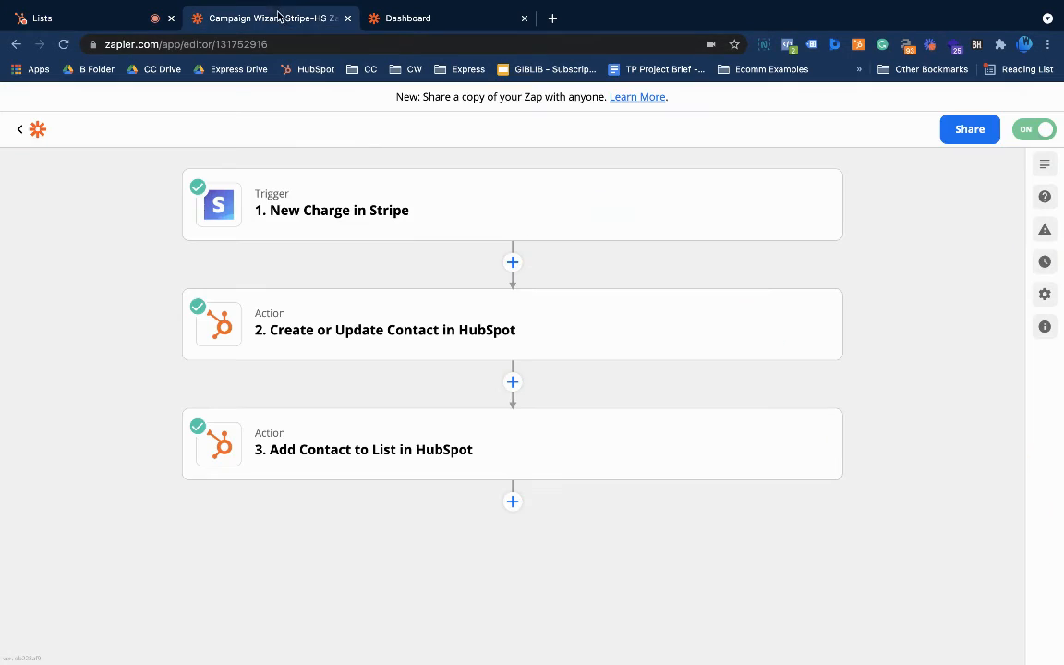
left_click(126, 19)
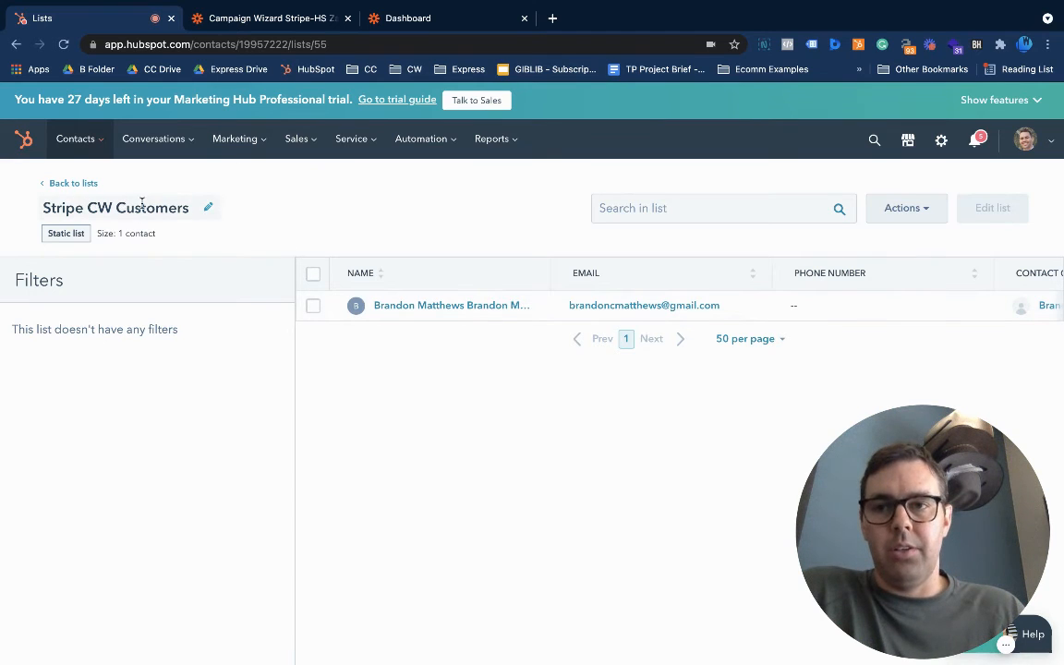
left_click(277, 19)
mouse_move(525, 456)
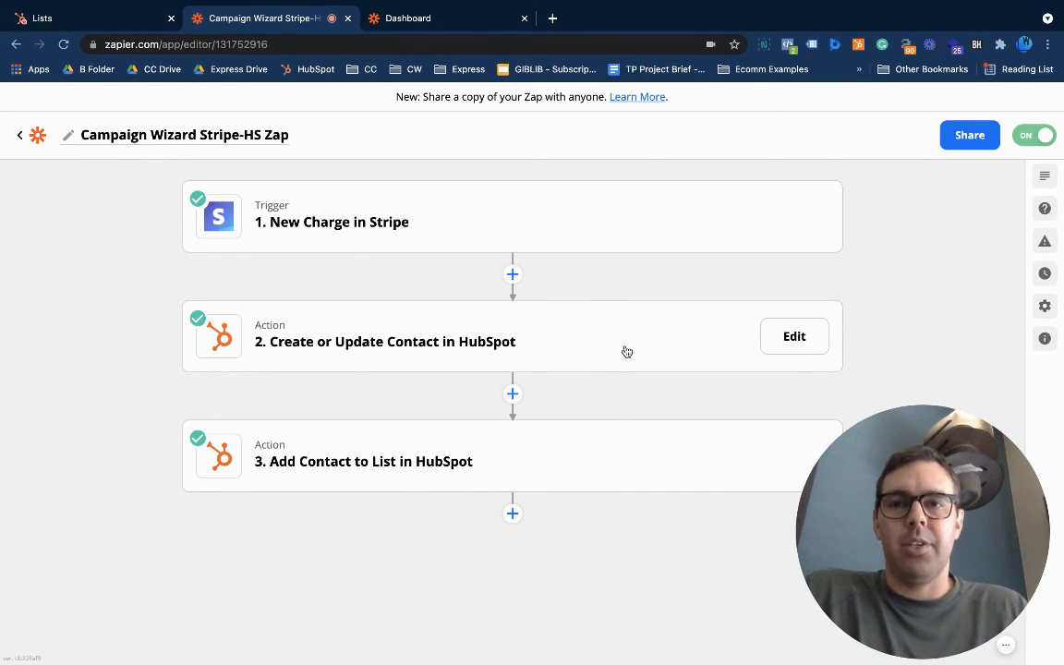
left_click_drag(907, 477, 861, 476)
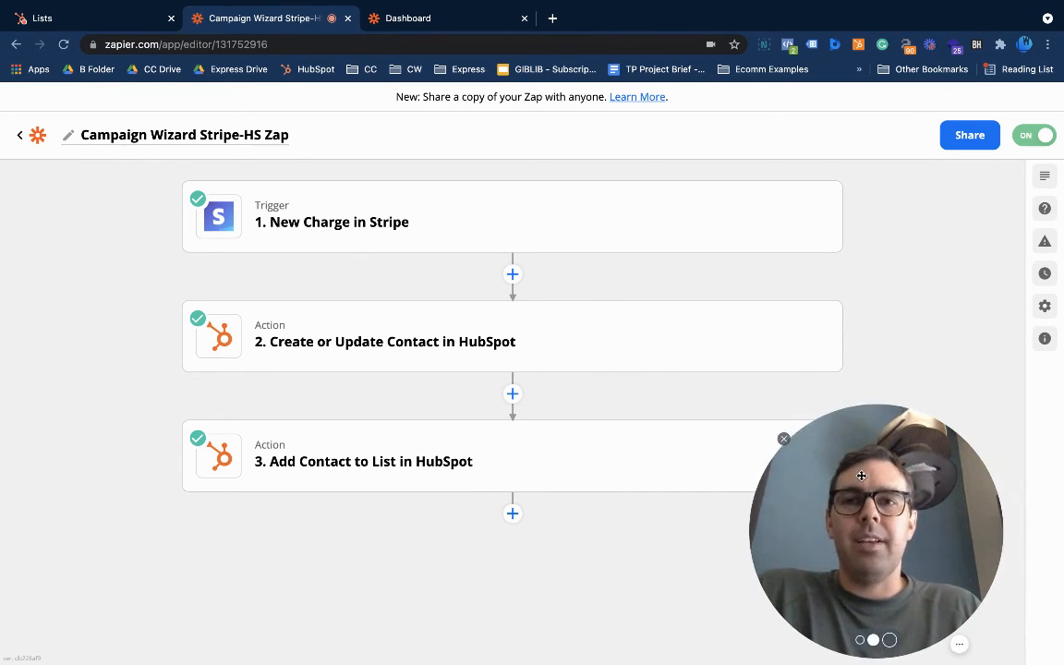